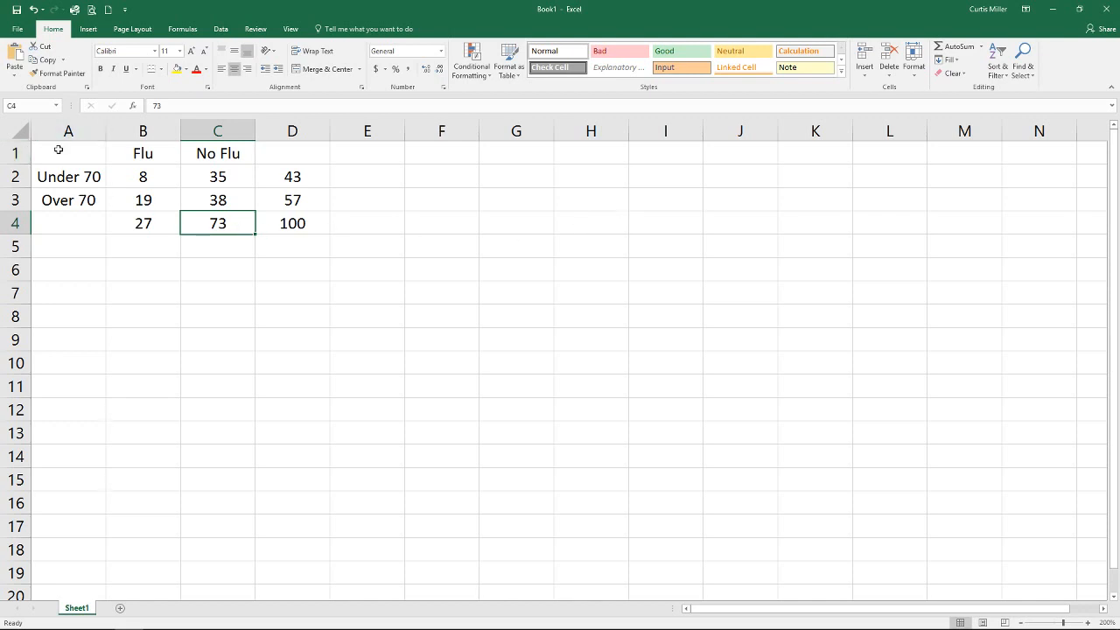
- Copy the table A1:D4 to A7 and clear the numbers from the pasted B8:D10 block
drag(59, 150, 275, 237)
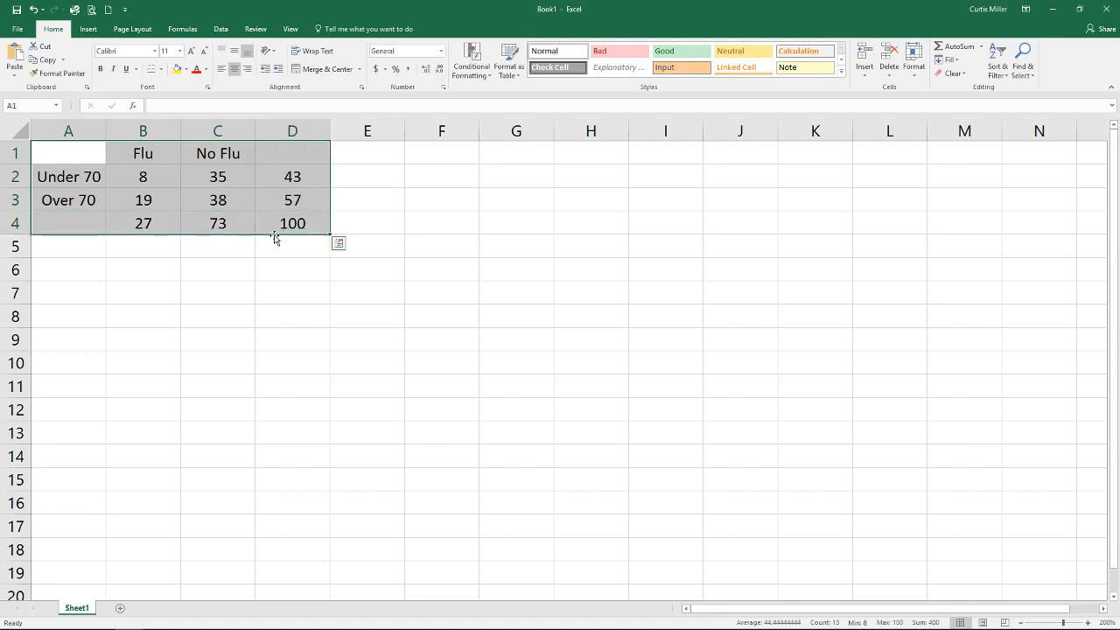
key(ctrl+c)
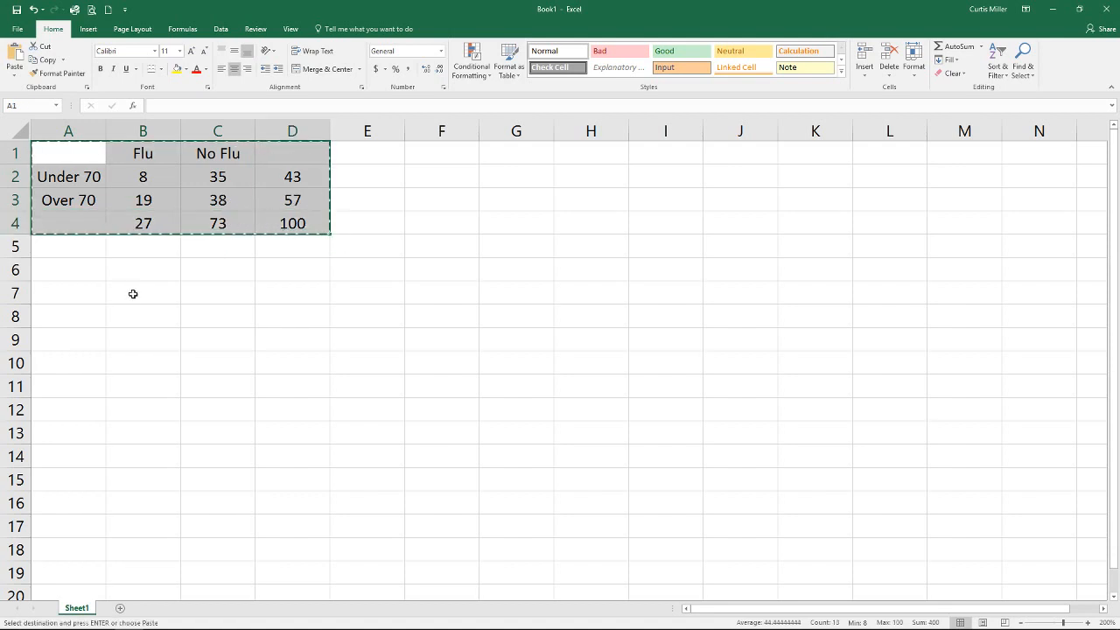
click(57, 296)
key(ctrl+v)
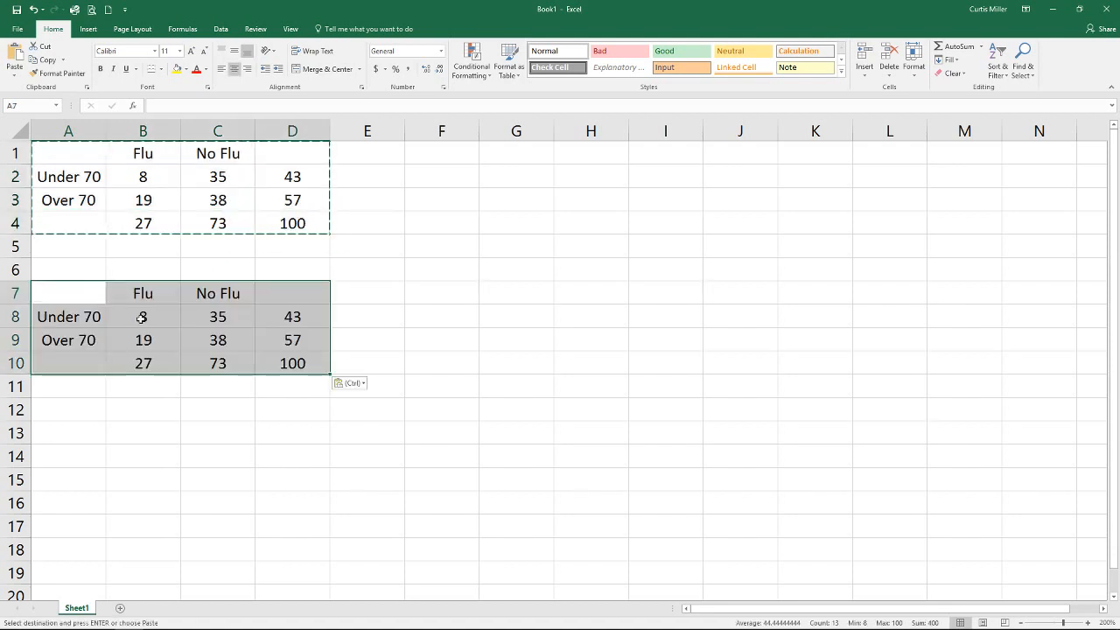
drag(143, 317, 284, 370)
key(Delete)
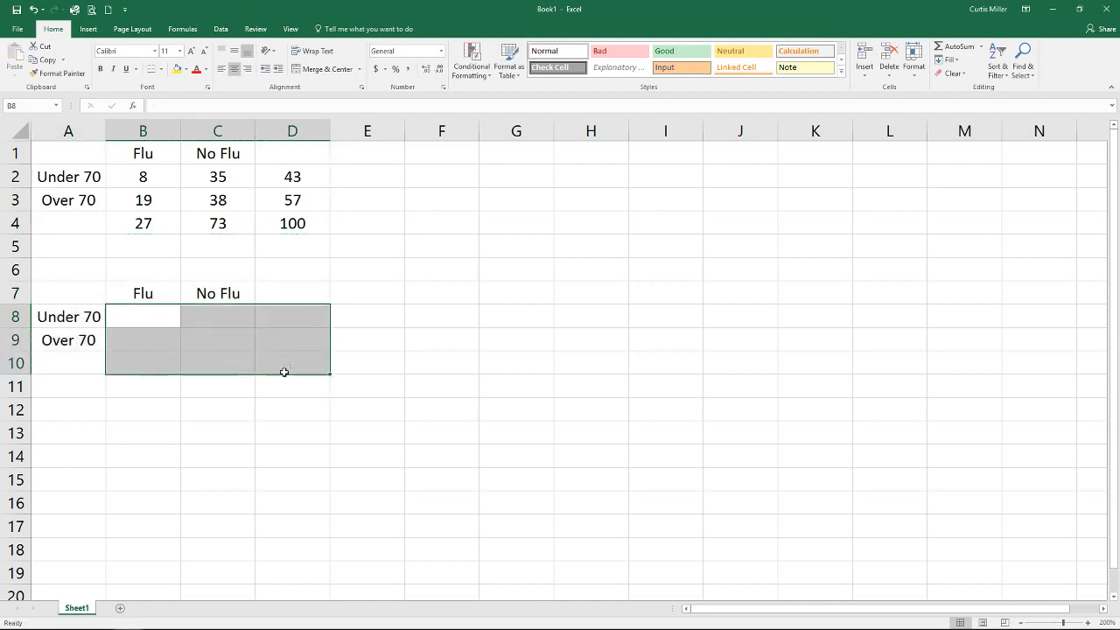
- Enter the formula =B2/$D$4 in B8 to compute the under-70-with-flu proportion
click(136, 314)
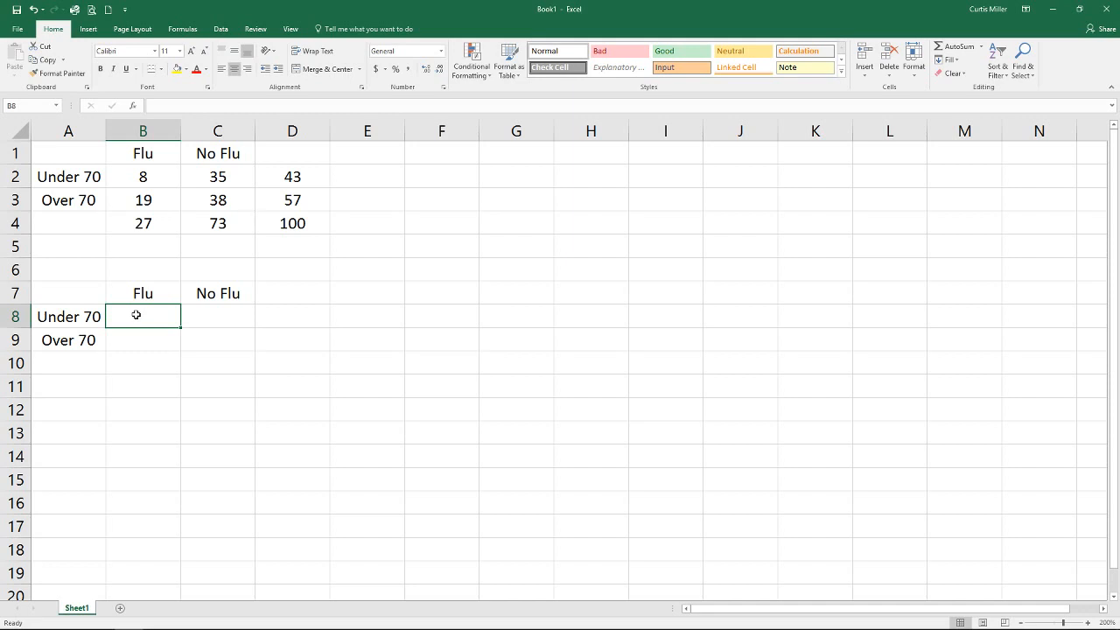
text(=)
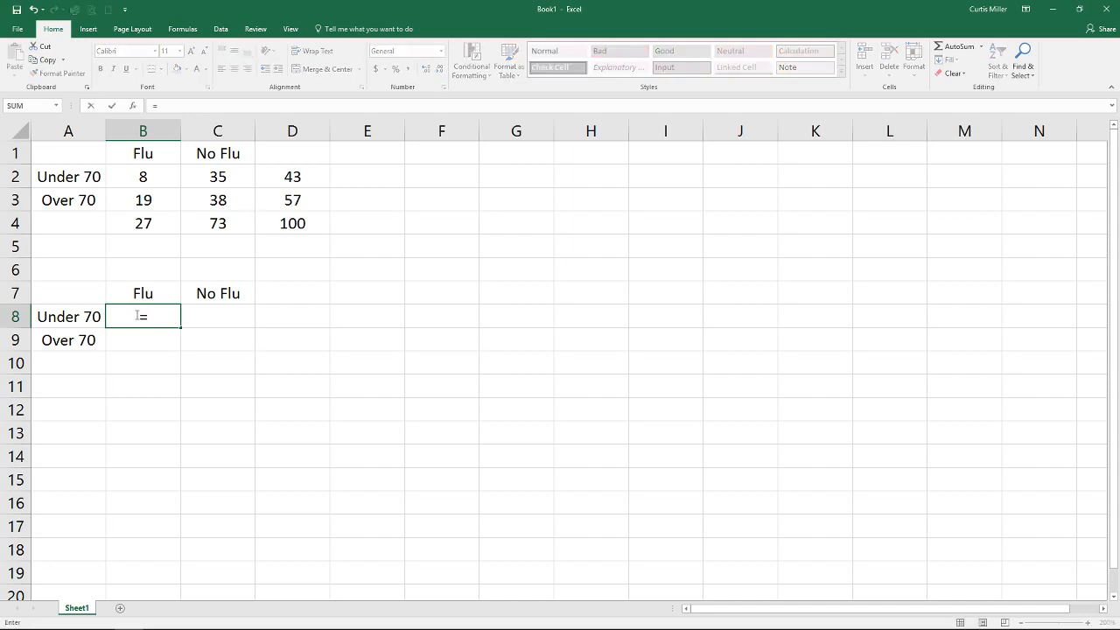
click(143, 177)
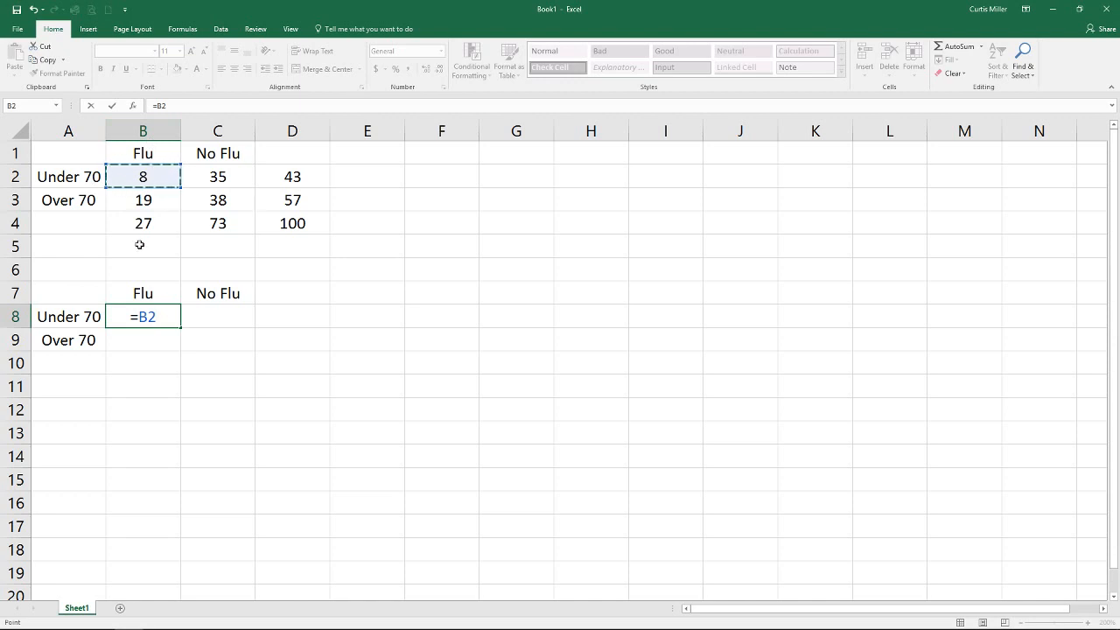
text(/)
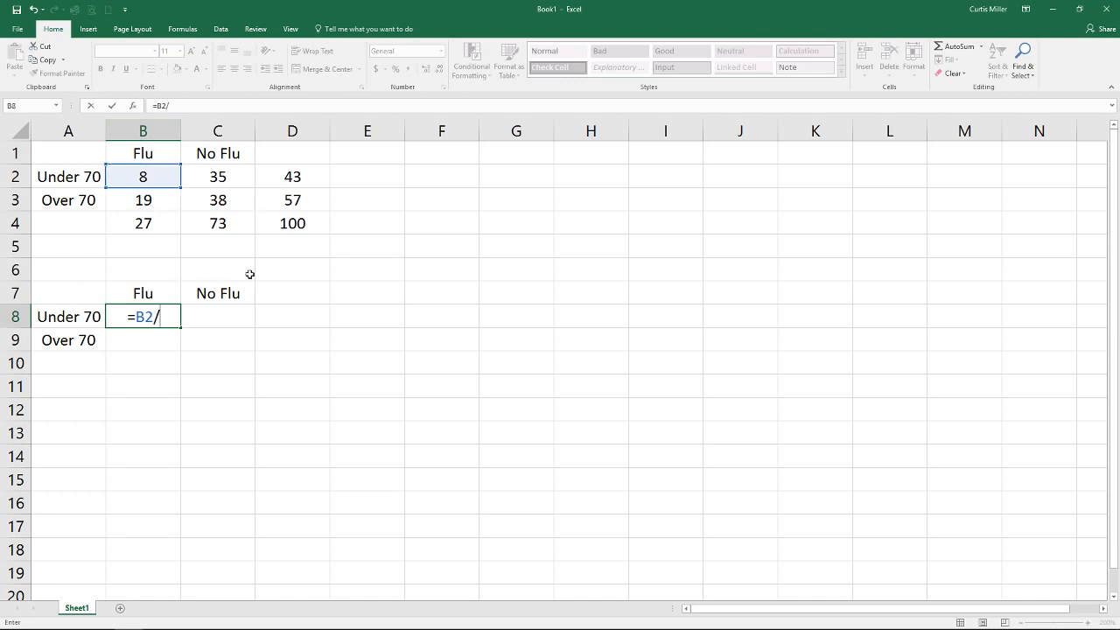
click(294, 220)
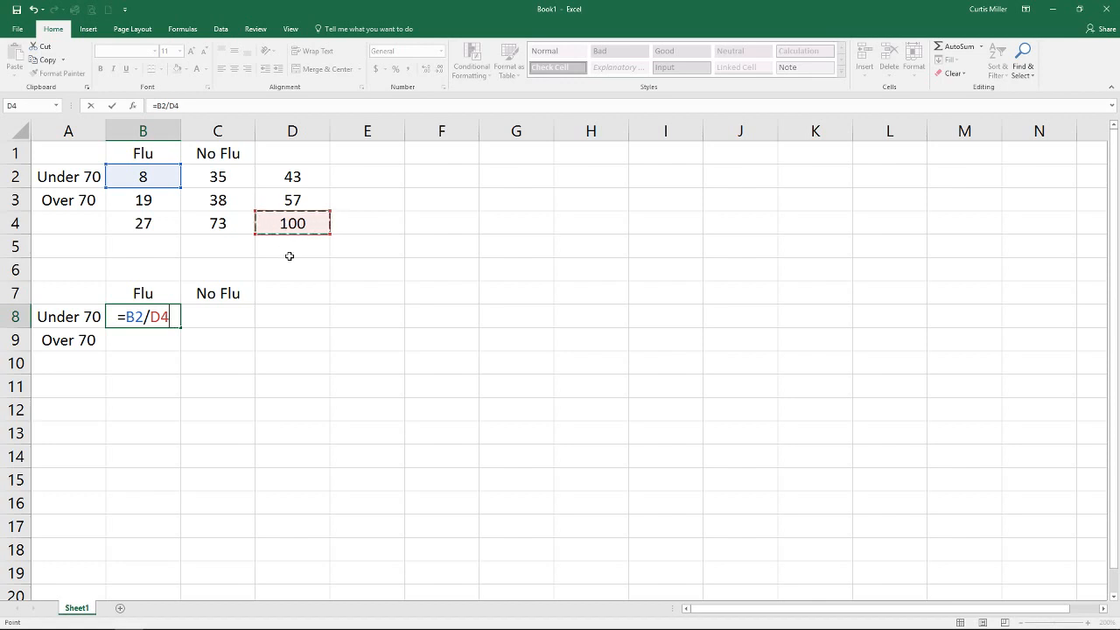
key(F4)
key(Return)
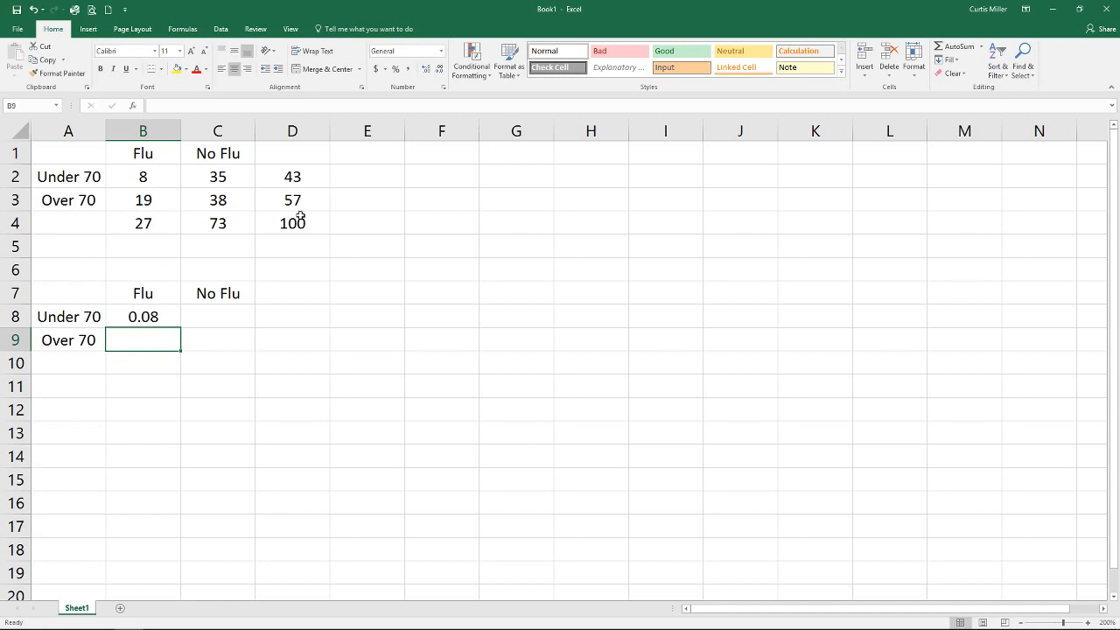
- Fill the B8 formula across to D8 and inspect the copied formula in C8
click(139, 315)
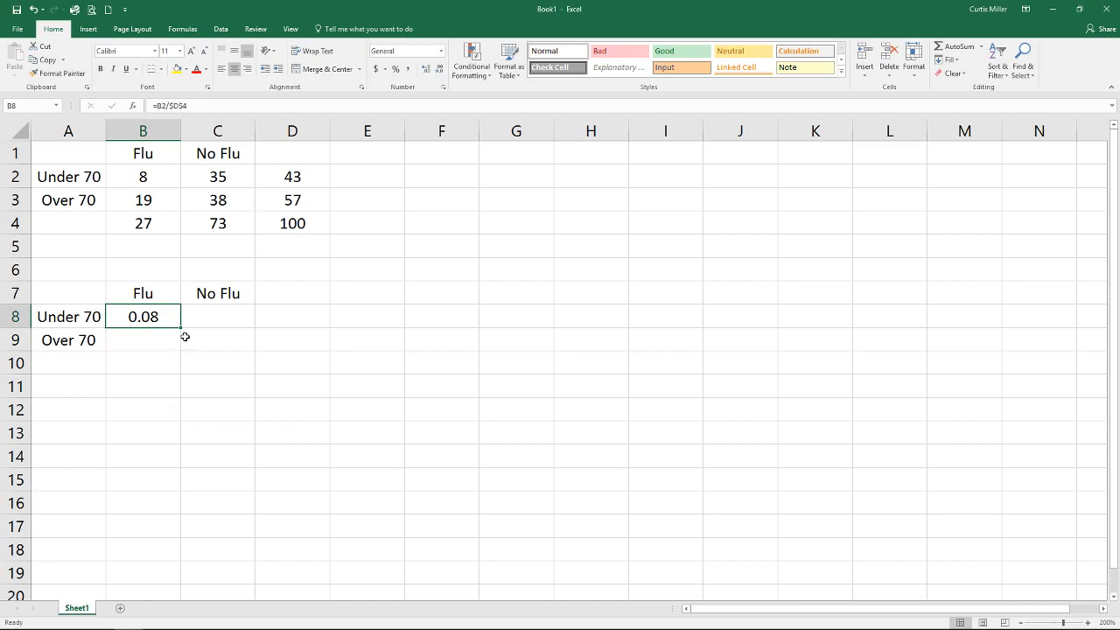
drag(181, 325, 315, 316)
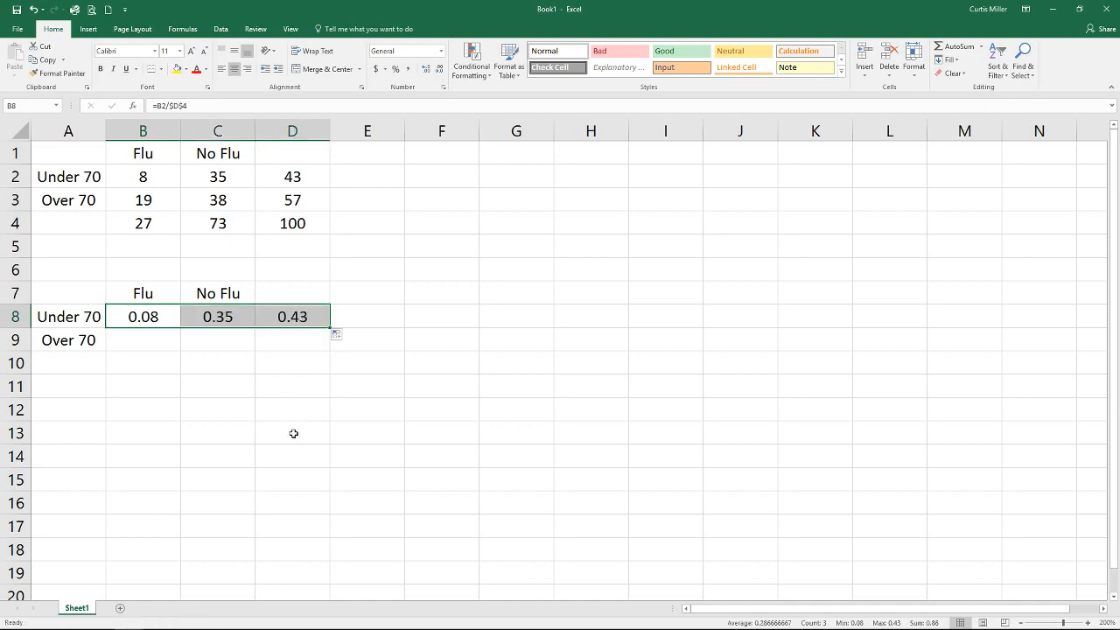
click(230, 317)
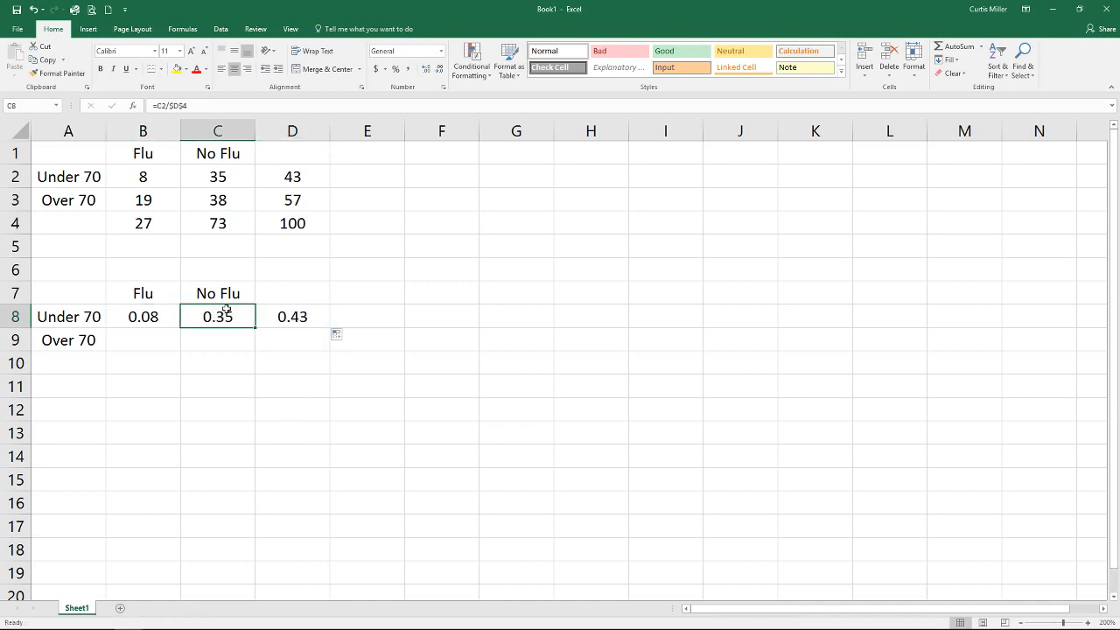
double_click(247, 316)
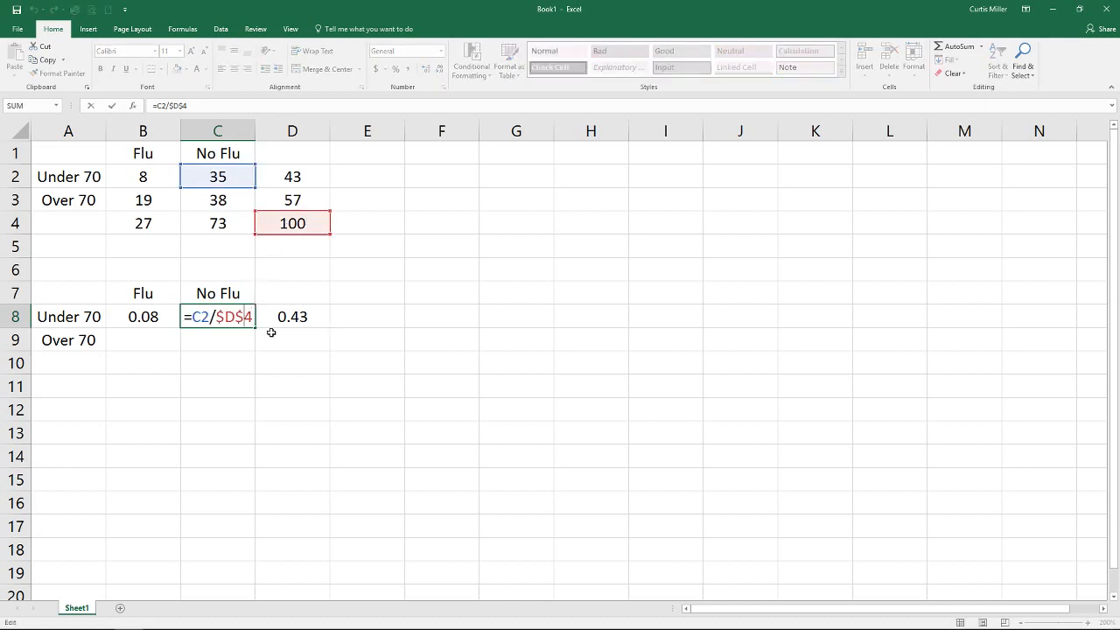
key(ctrl+Return)
- Fill the row 8 proportion formulas down through row 10
drag(144, 317, 292, 318)
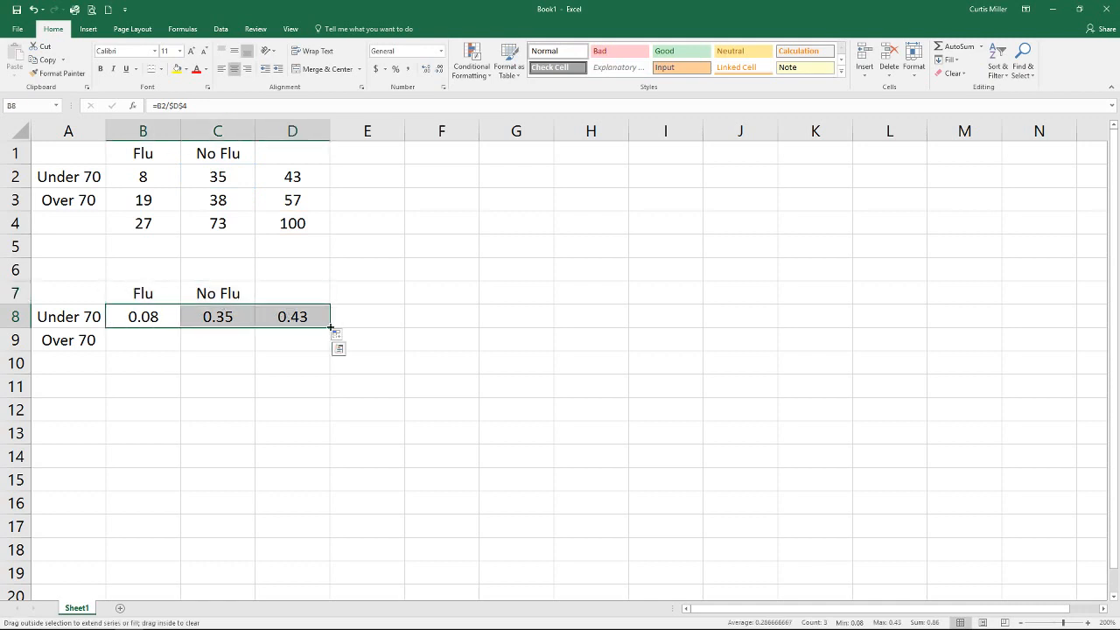
drag(330, 327, 327, 375)
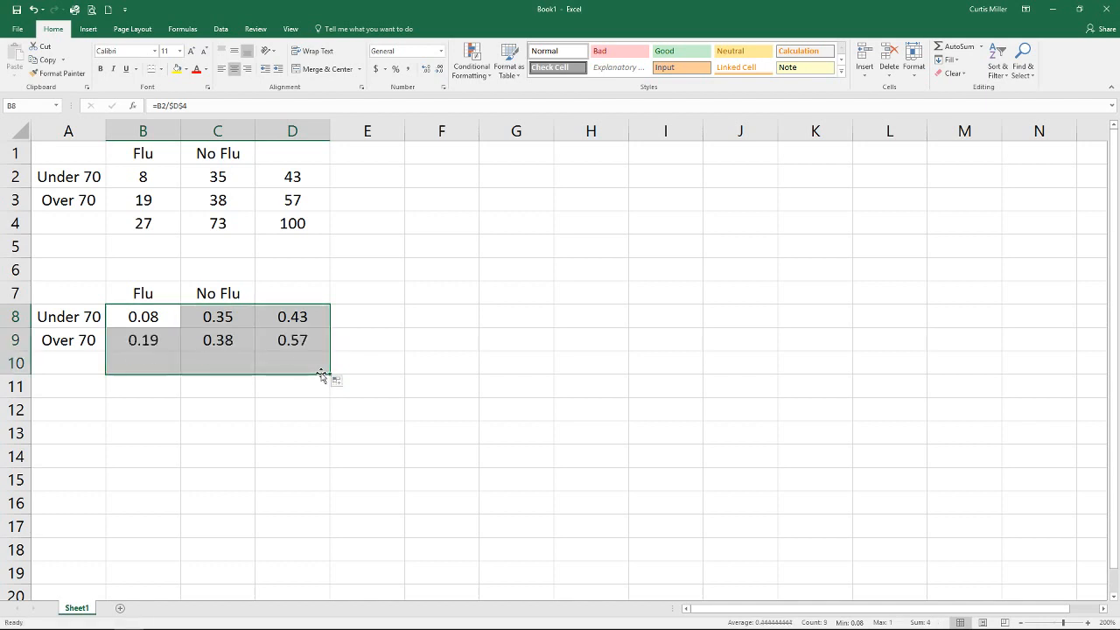
click(257, 407)
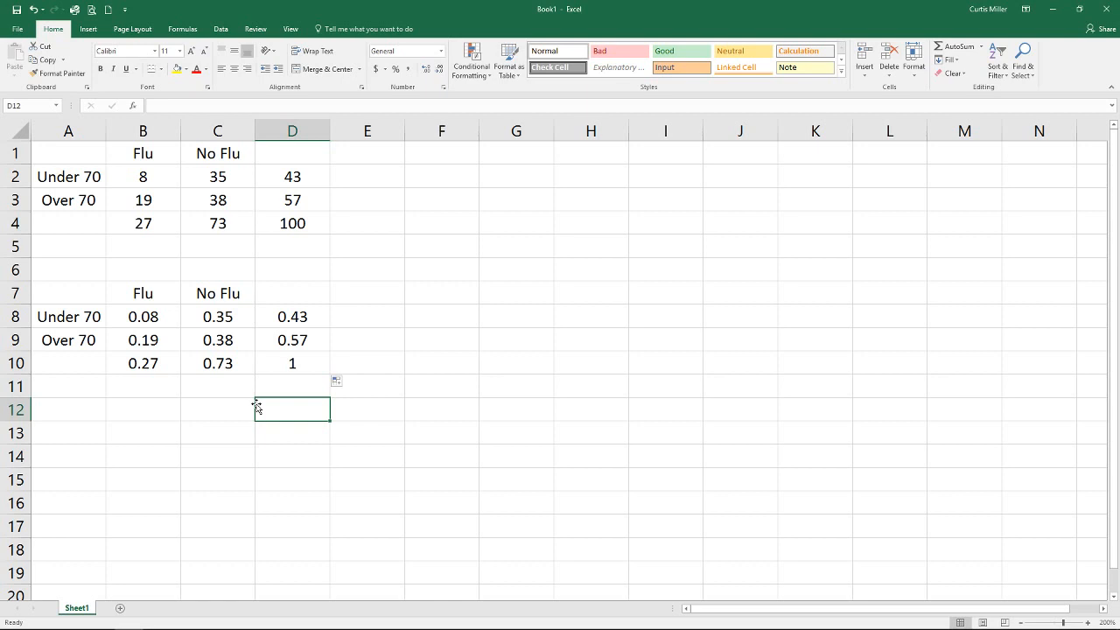
- Label F1 as P(Under 70 AND Flu) and autofit column F to the text
click(413, 155)
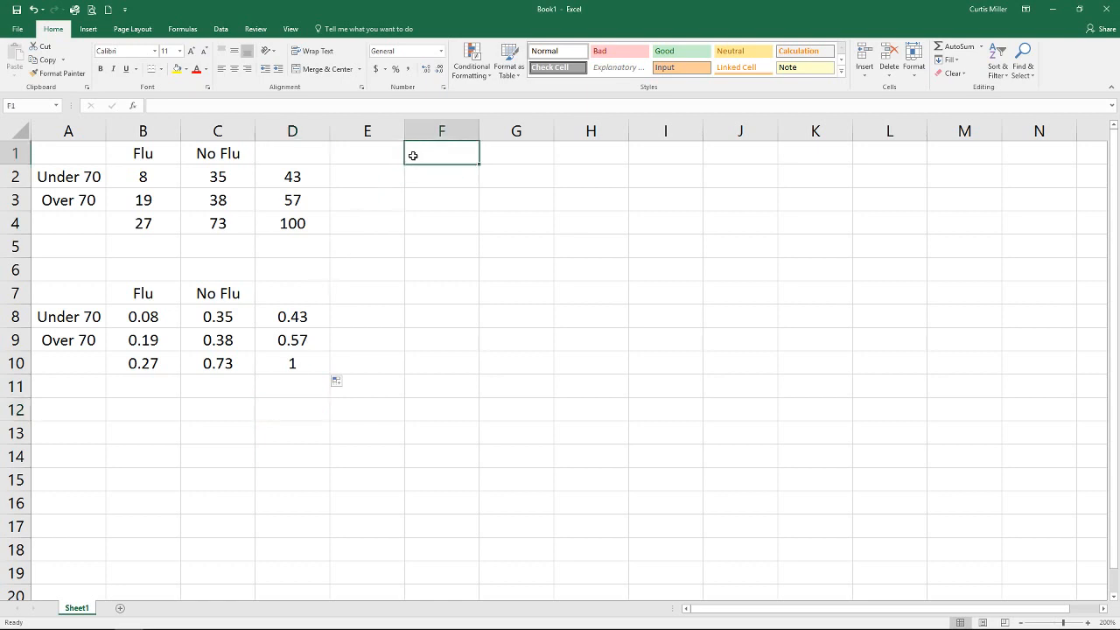
text(P()
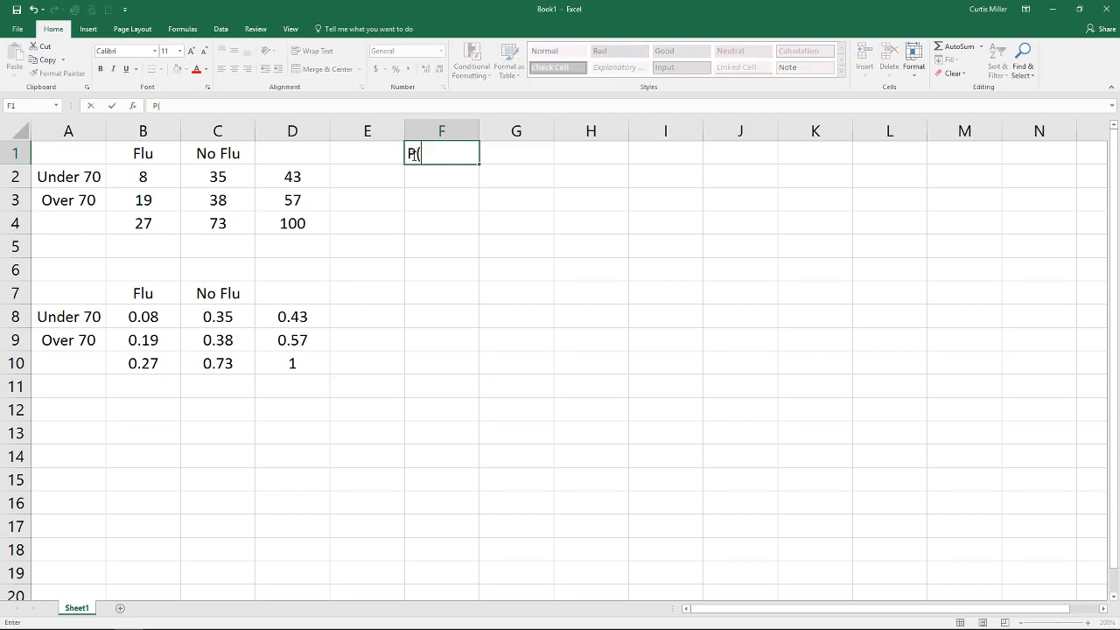
text(Under 70)
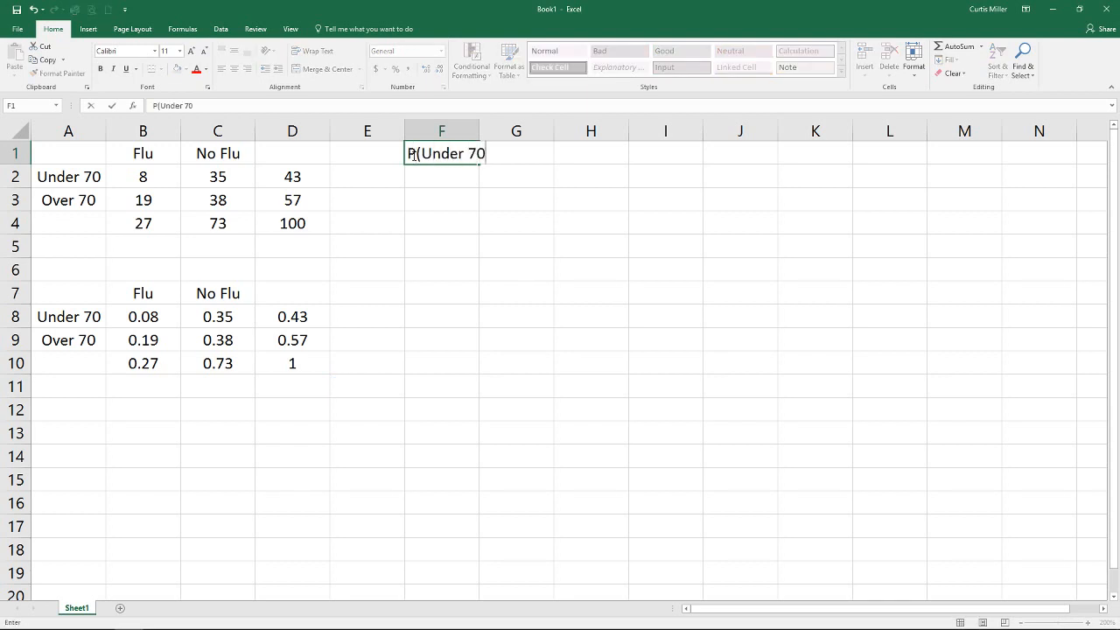
text( AND Flu))
key(Return)
click(414, 153)
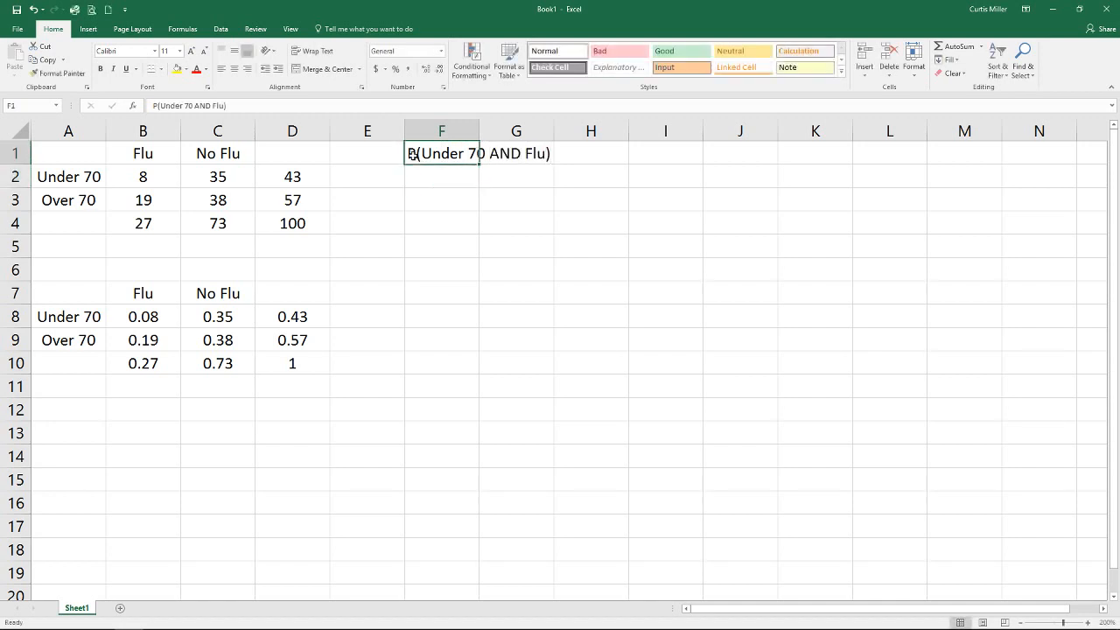
double_click(478, 130)
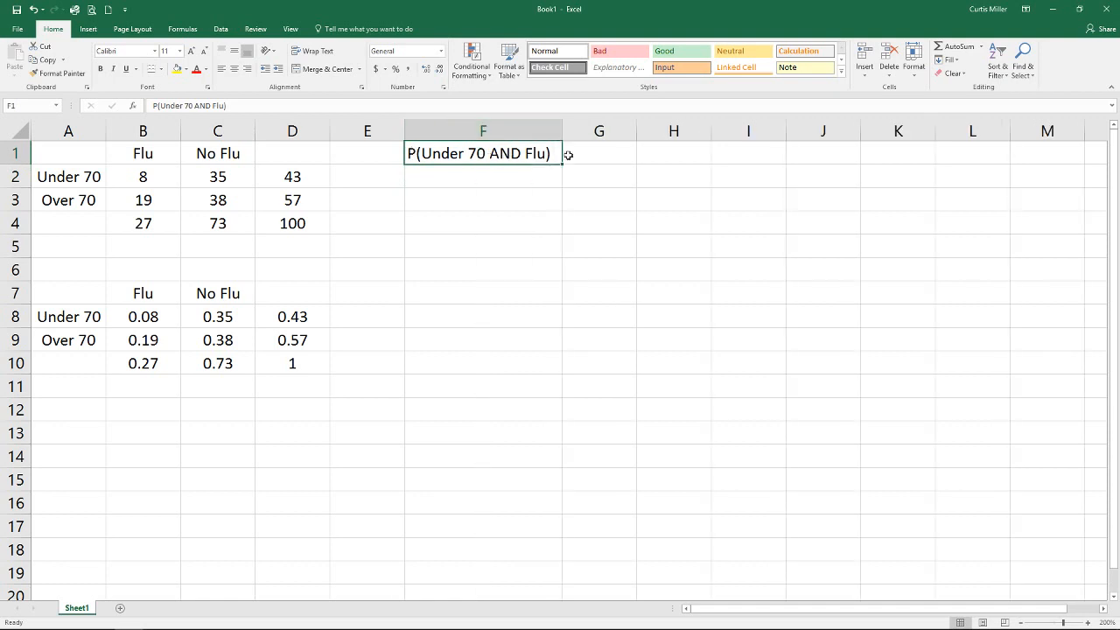
- Set G1 to a formula referencing the proportion in B8
click(600, 156)
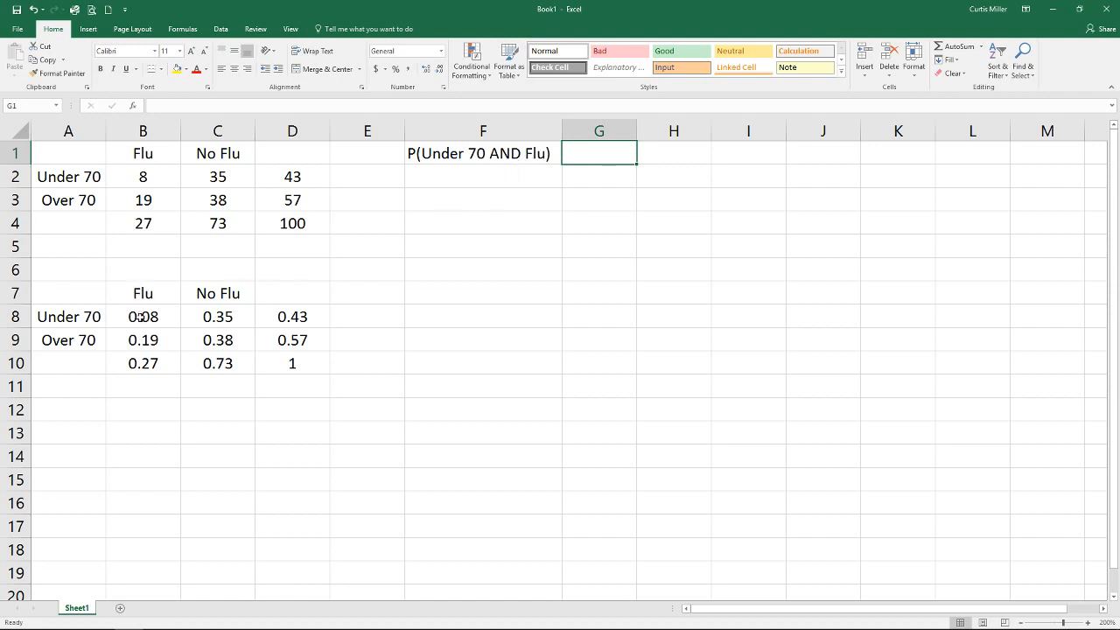
click(140, 316)
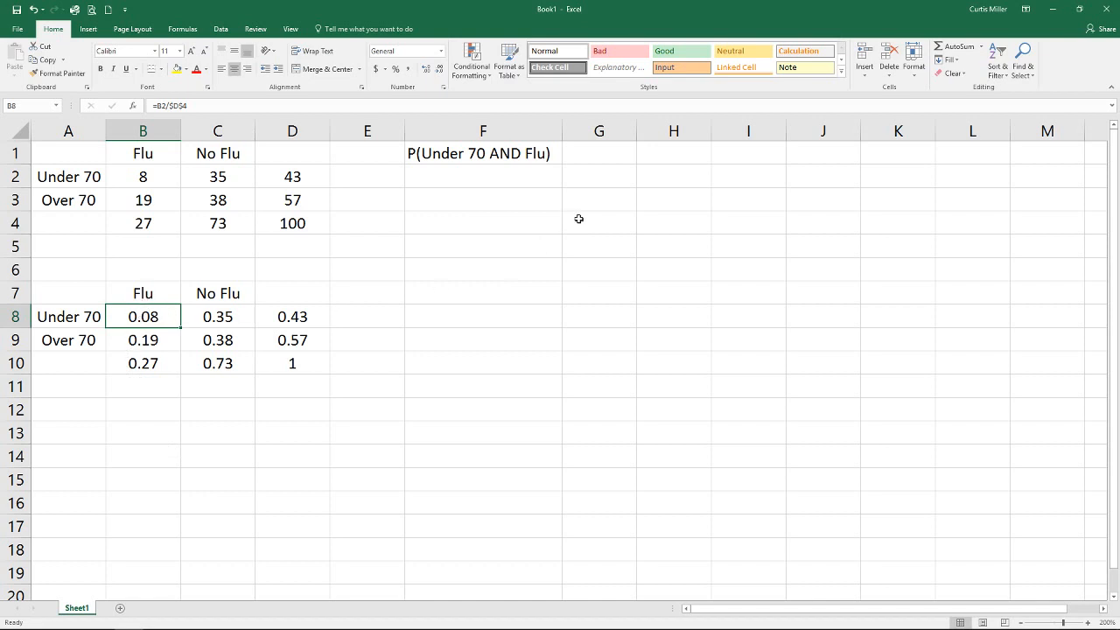
click(589, 156)
text(=)
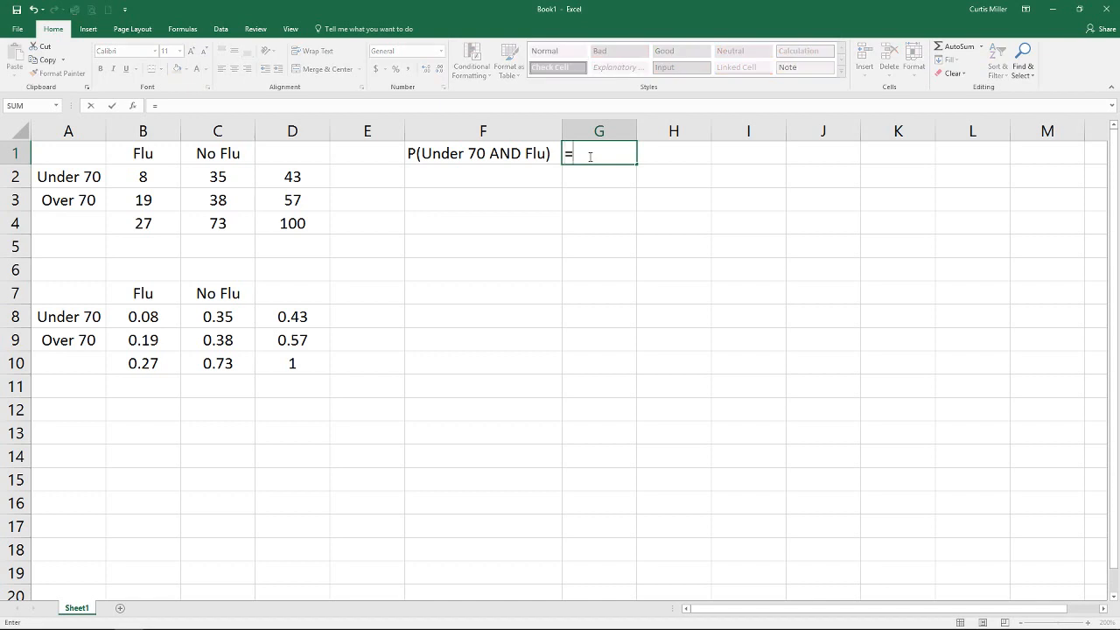
click(158, 316)
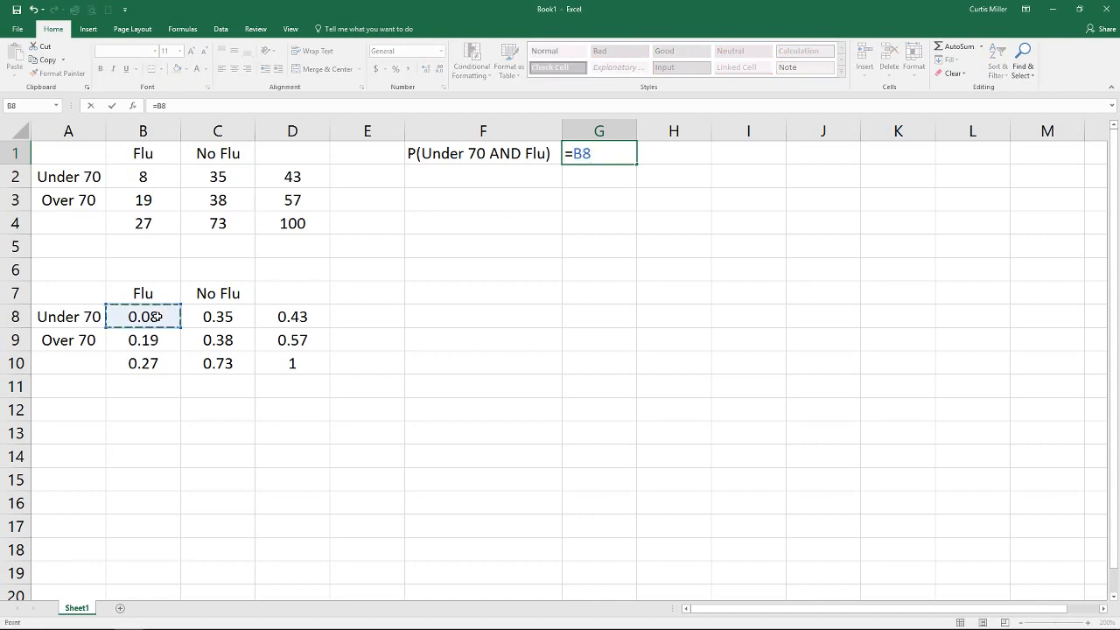
key(Return)
- Label F2 as P(Under 70 OR Flu)
click(451, 179)
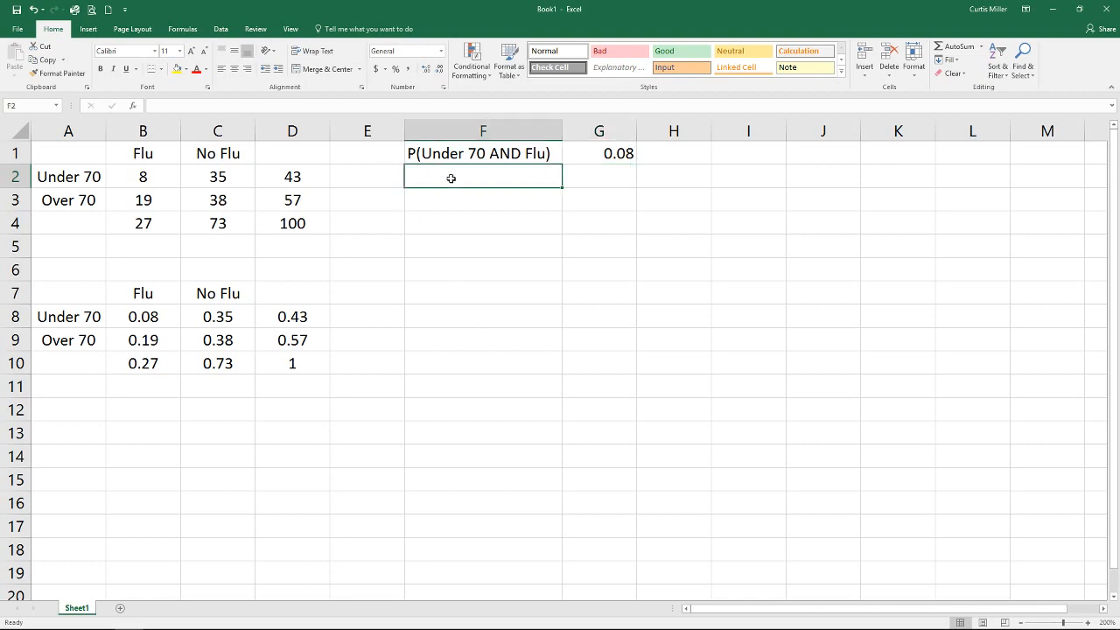
text(P(Under)
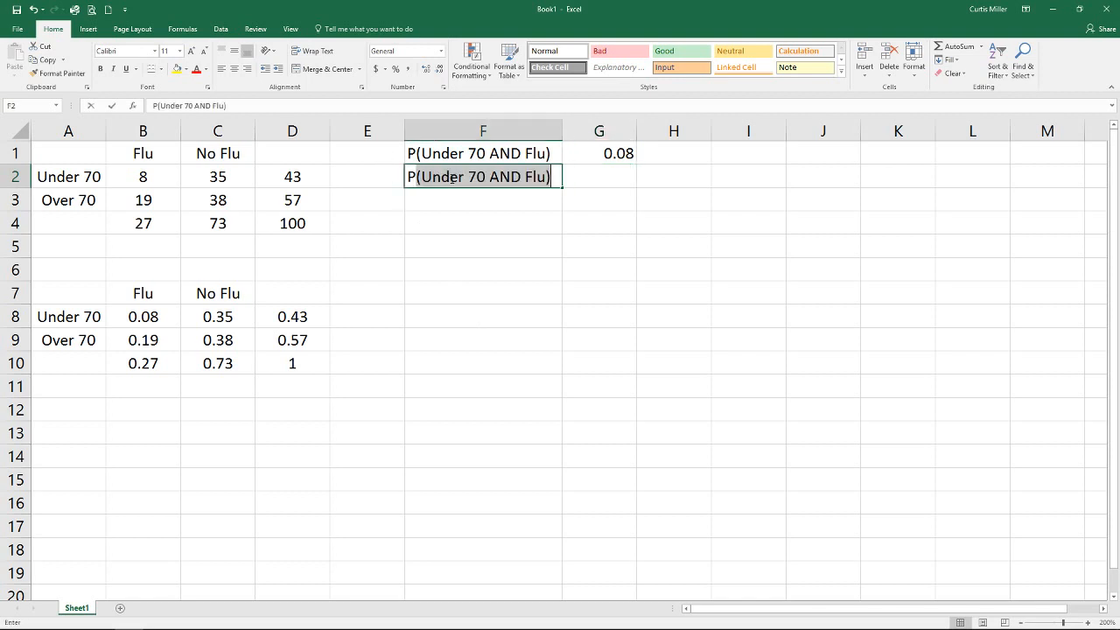
text( 70 )
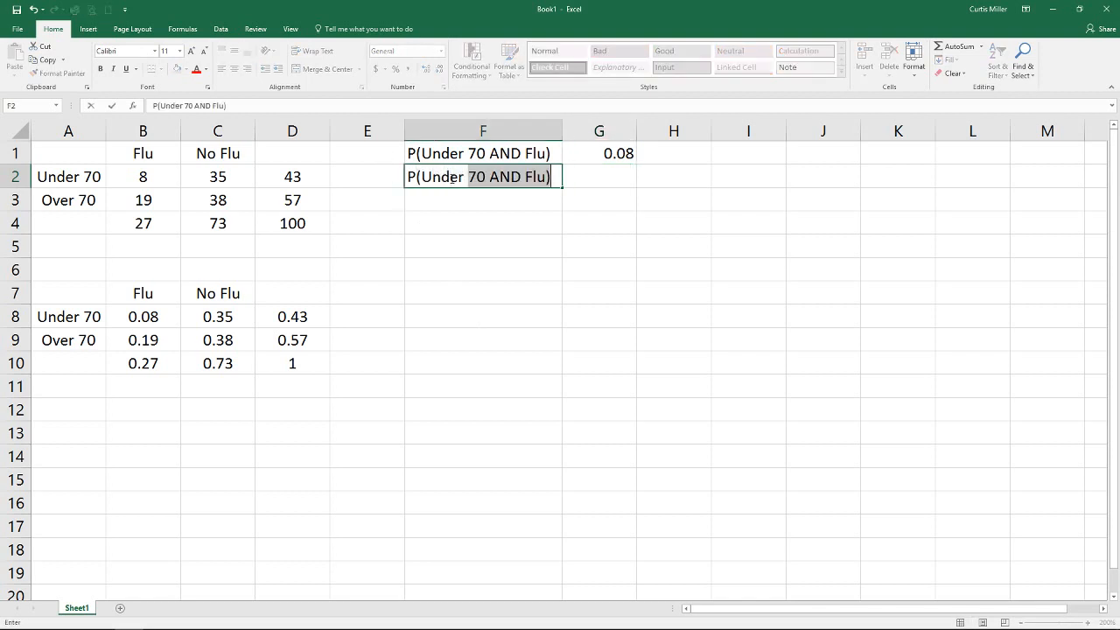
text(O)
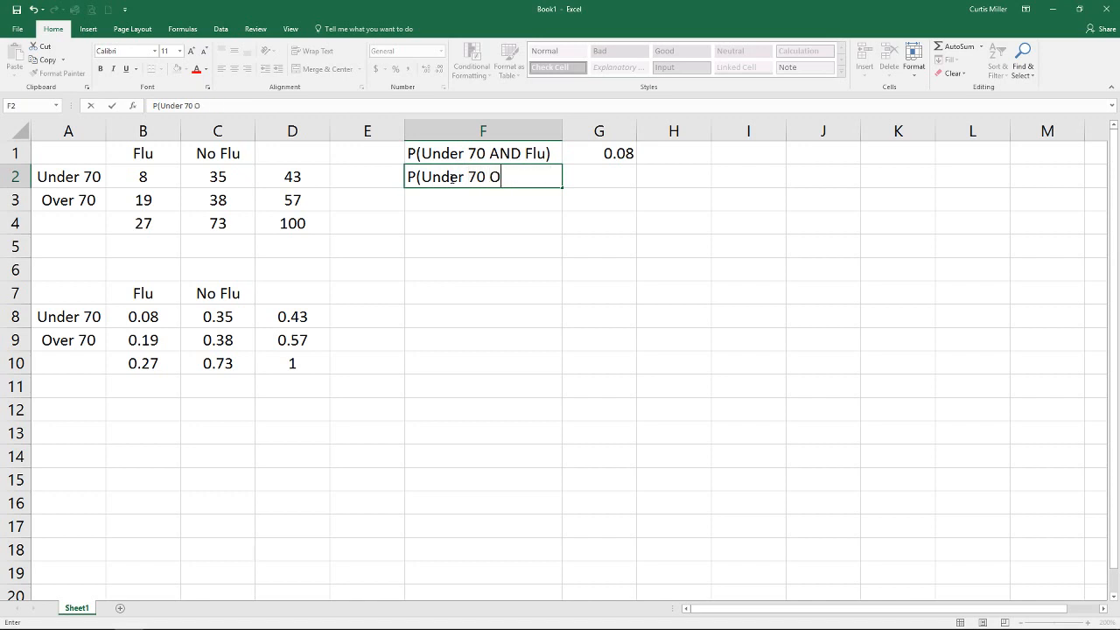
text(R Flu))
key(Tab)
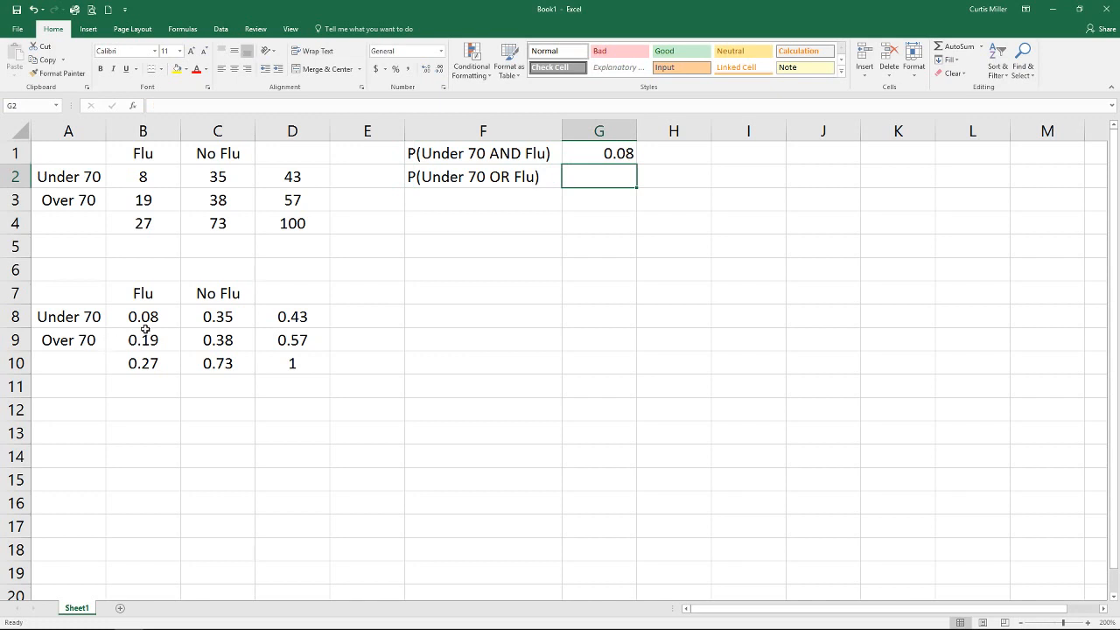
- Enter the formula =D8+B10-B8 in G2 to compute P(Under 70 OR Flu)
drag(148, 297, 145, 338)
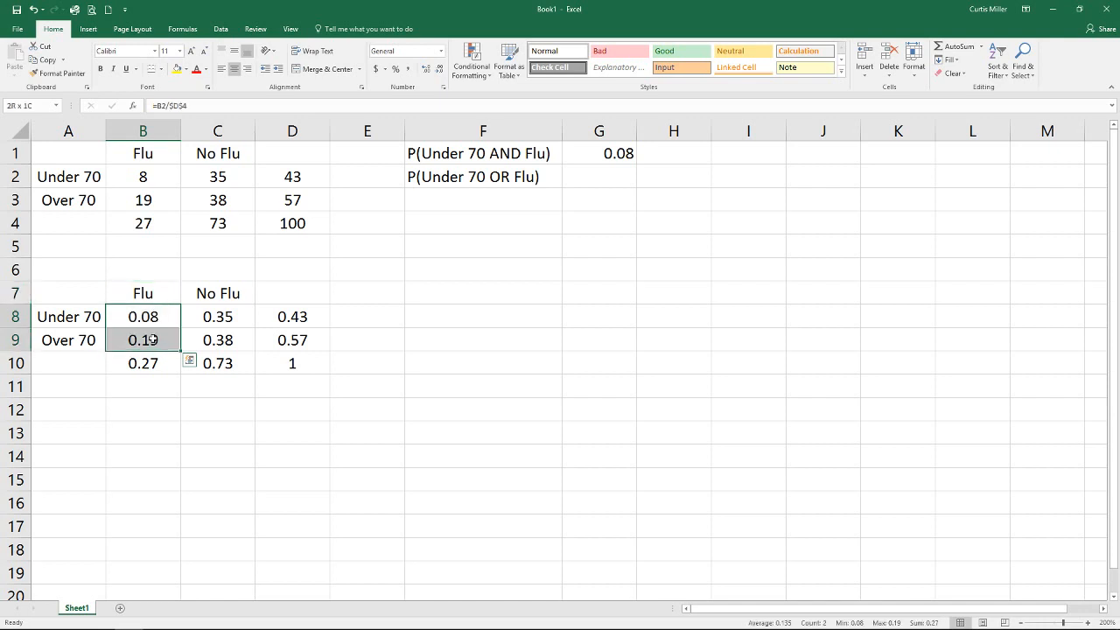
drag(128, 313, 231, 317)
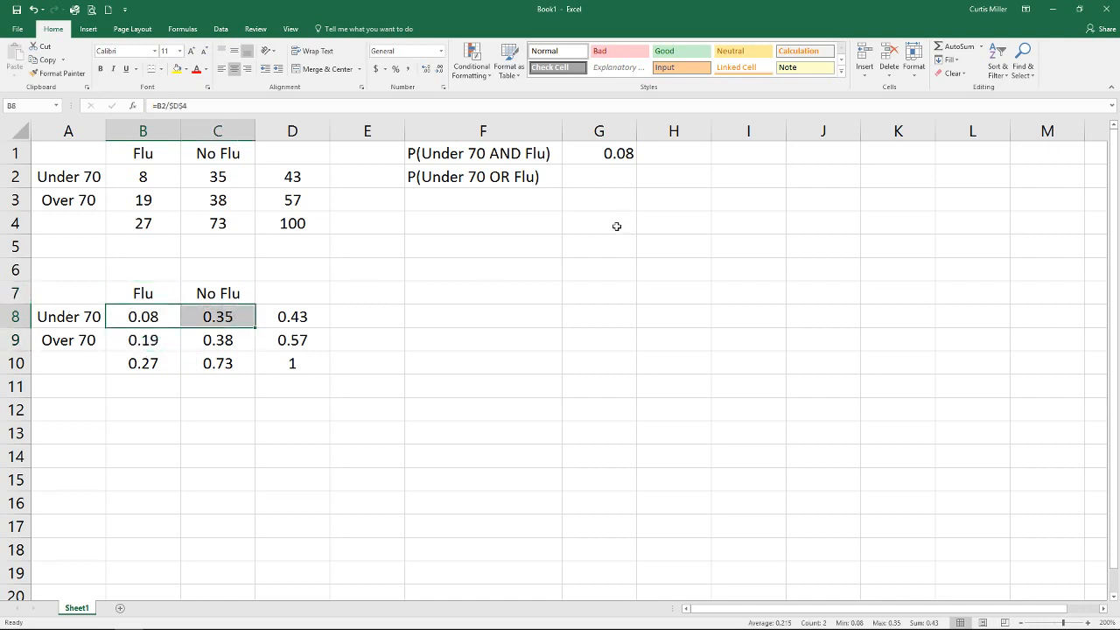
click(598, 179)
text(=)
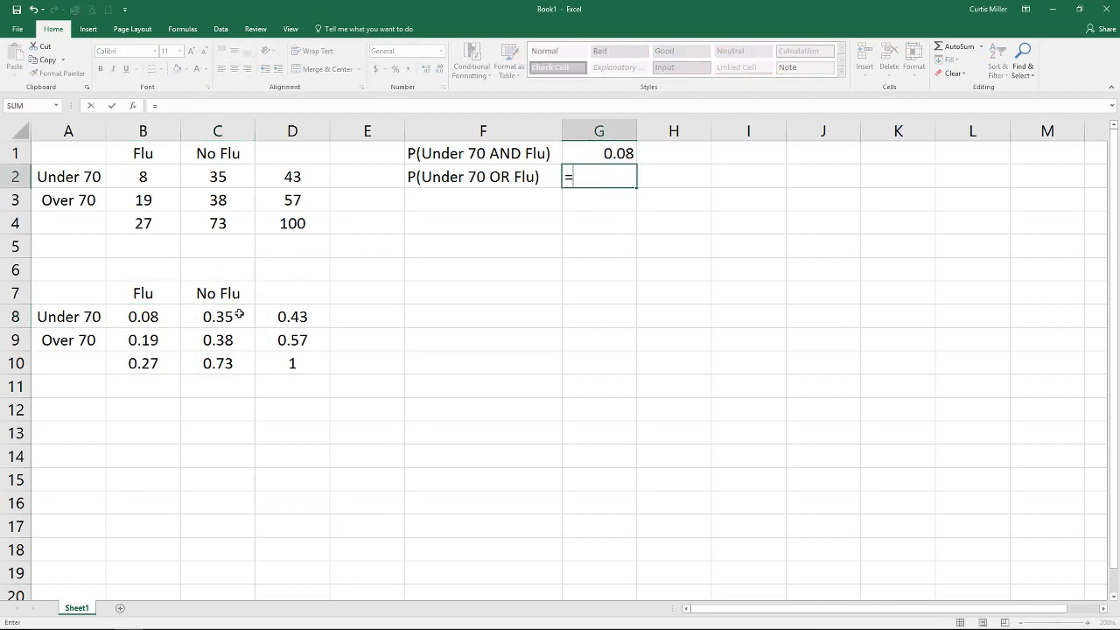
click(292, 317)
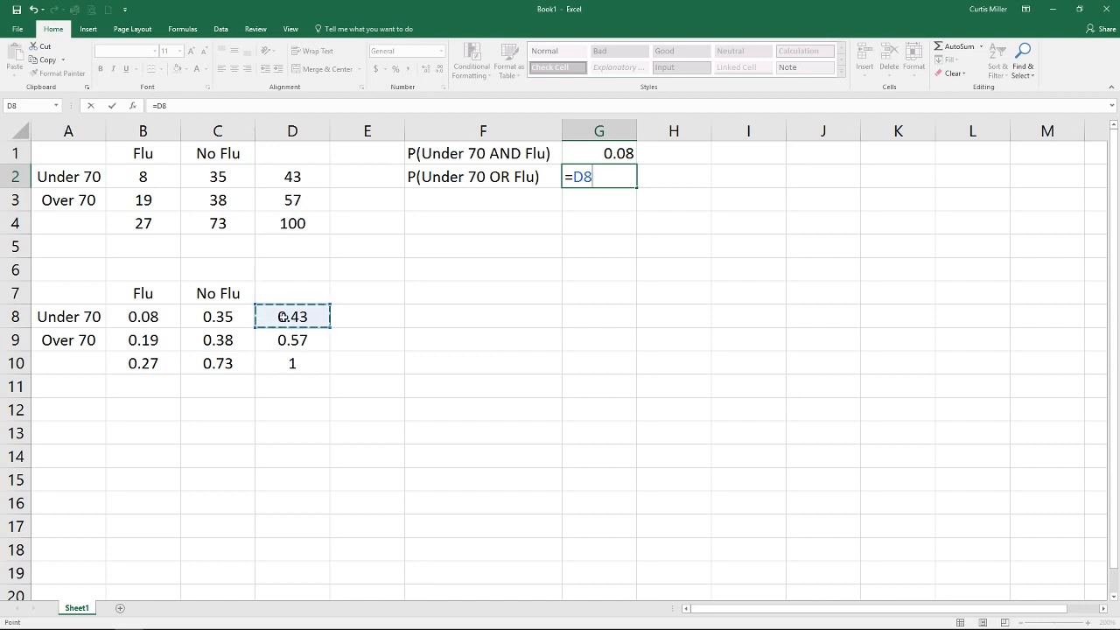
text(+)
click(143, 364)
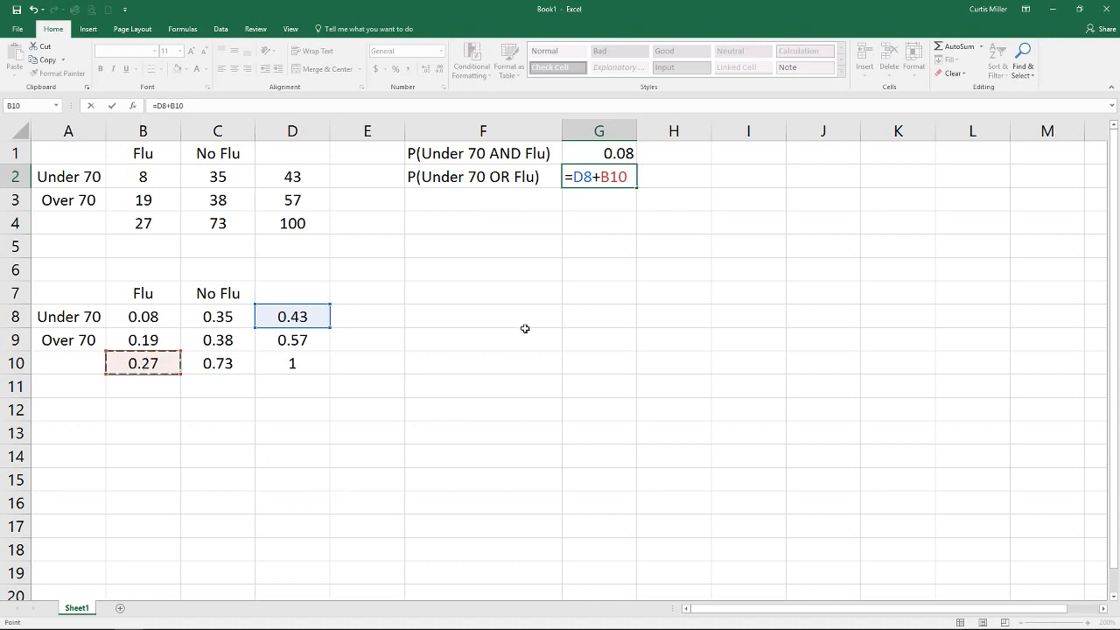
text(-)
click(145, 317)
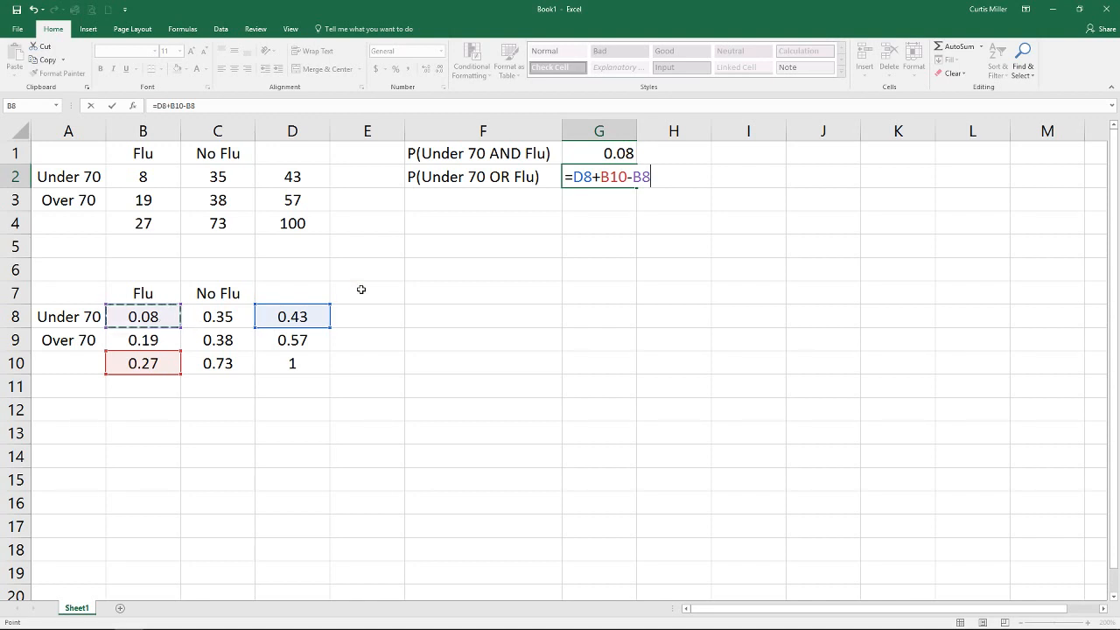
key(Return)
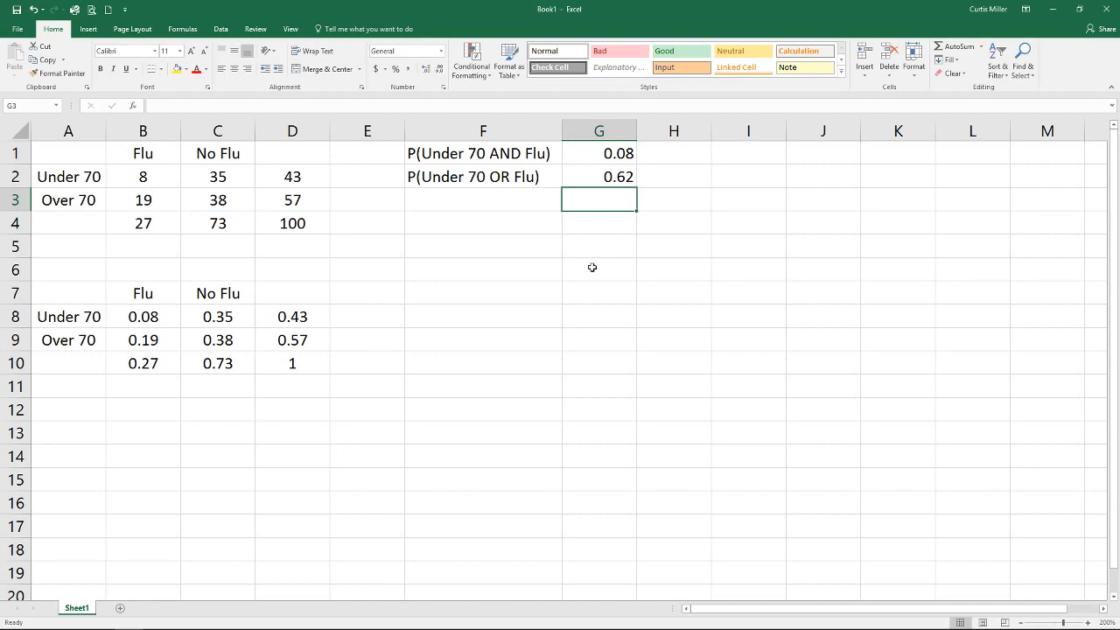
- Label F3 as P(Under 70 GIVEN Flu)
click(226, 201)
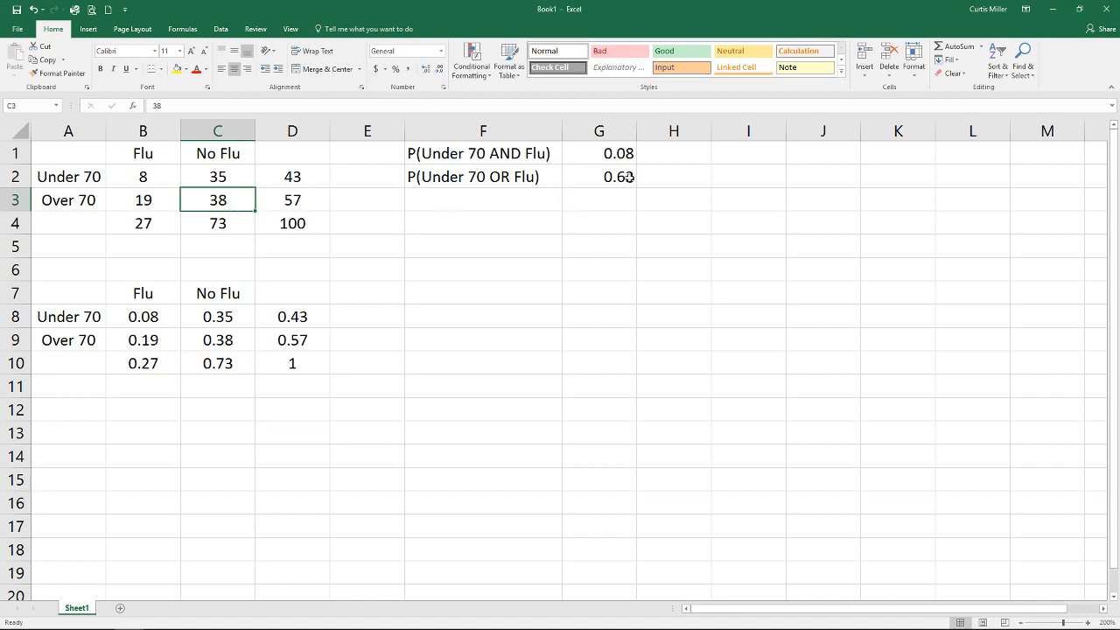
click(452, 193)
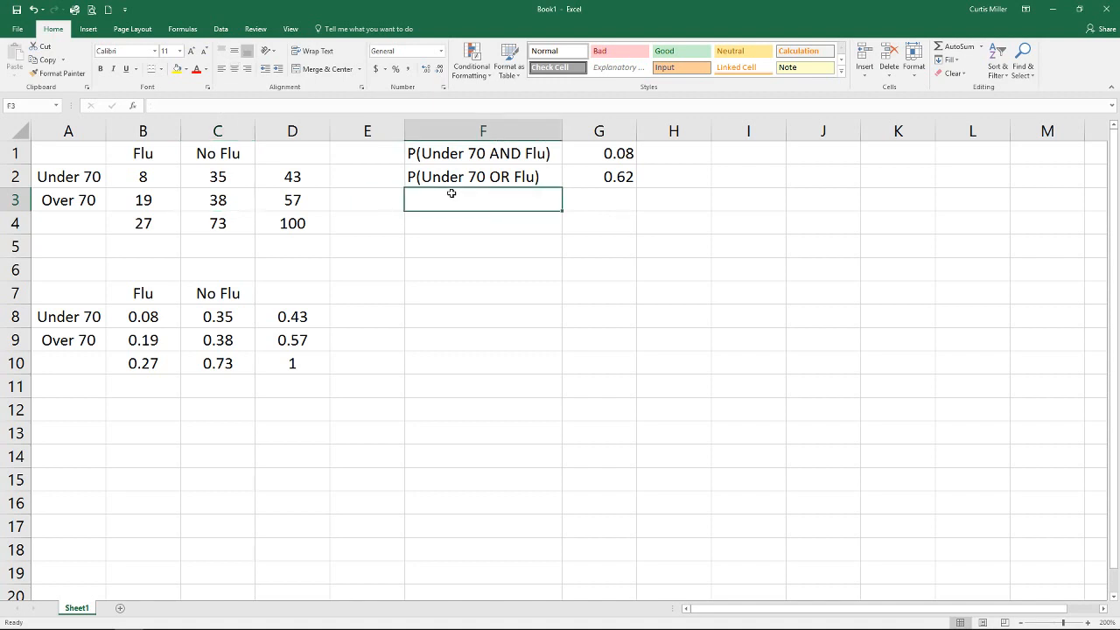
text(P()
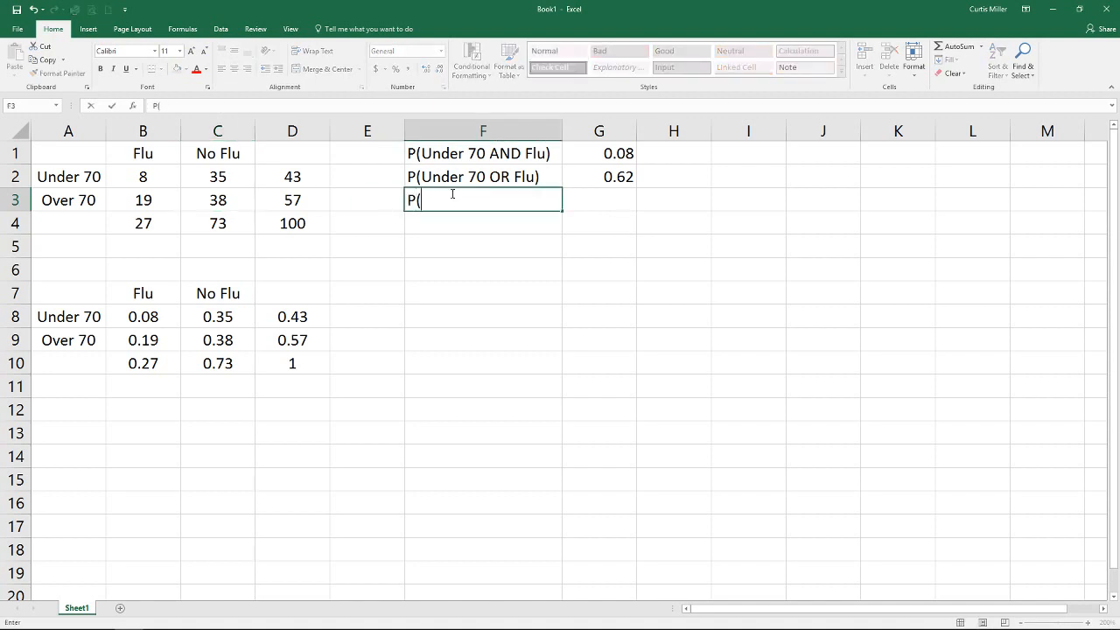
text(Under 70 GIVEN Flue))
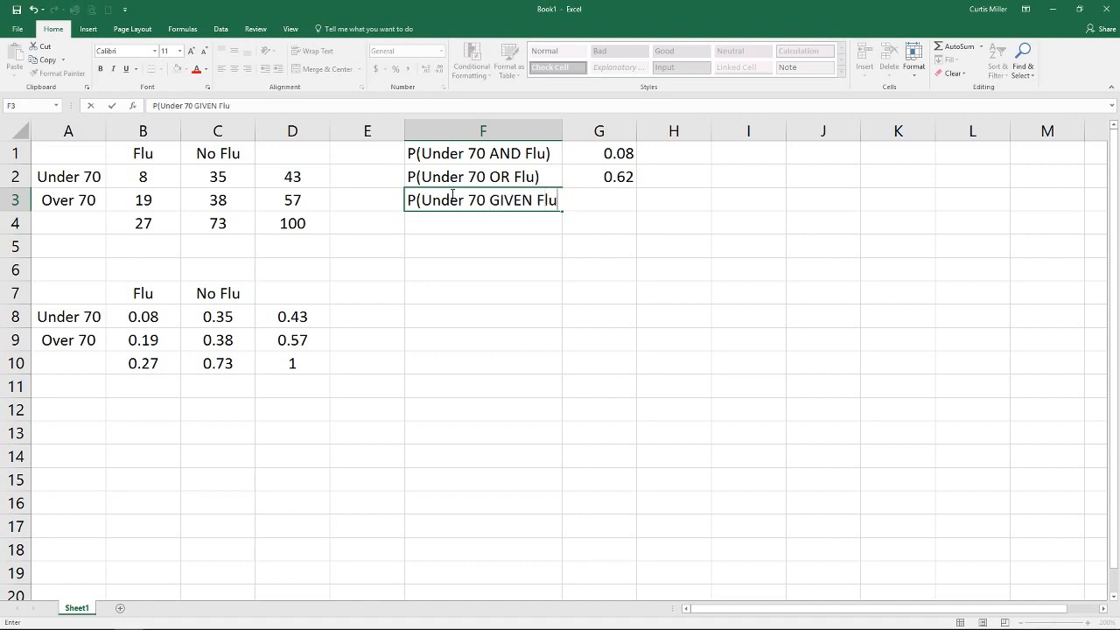
key(BackSpace)
key(BackSpace)
text())
key(Tab)
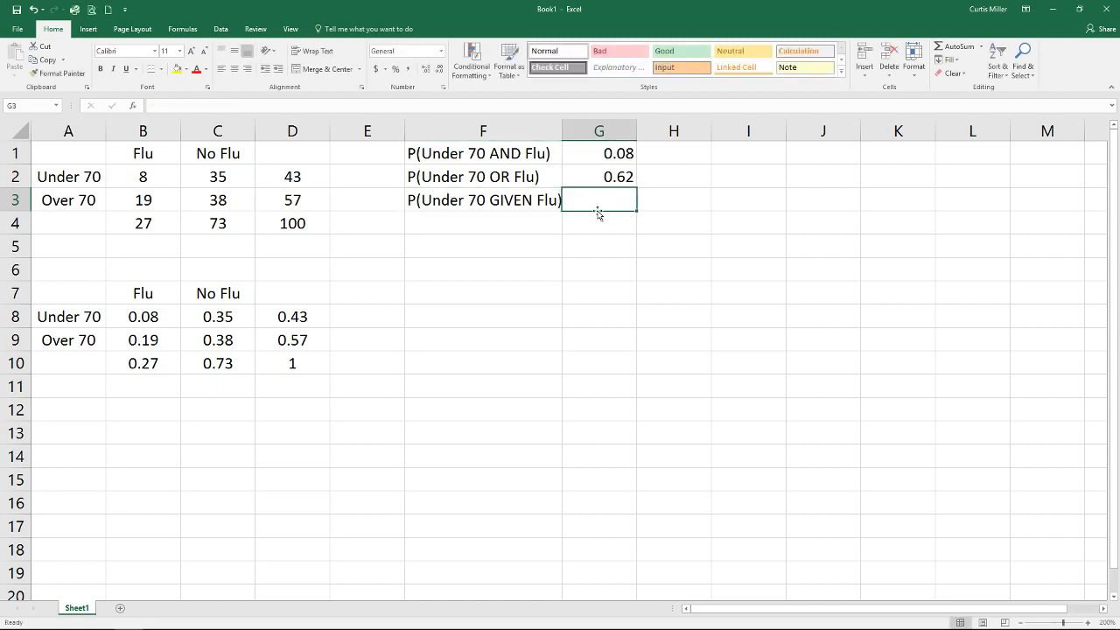
- Highlight the Flu column cells B1 through B4 with a yellow fill
drag(145, 155, 135, 228)
click(176, 69)
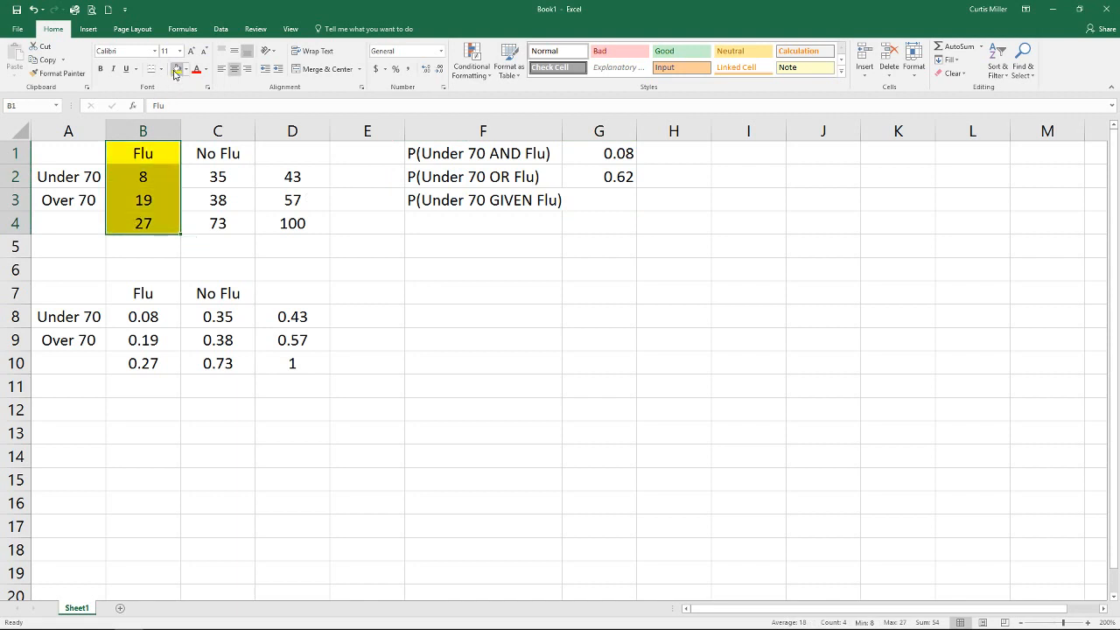
click(249, 223)
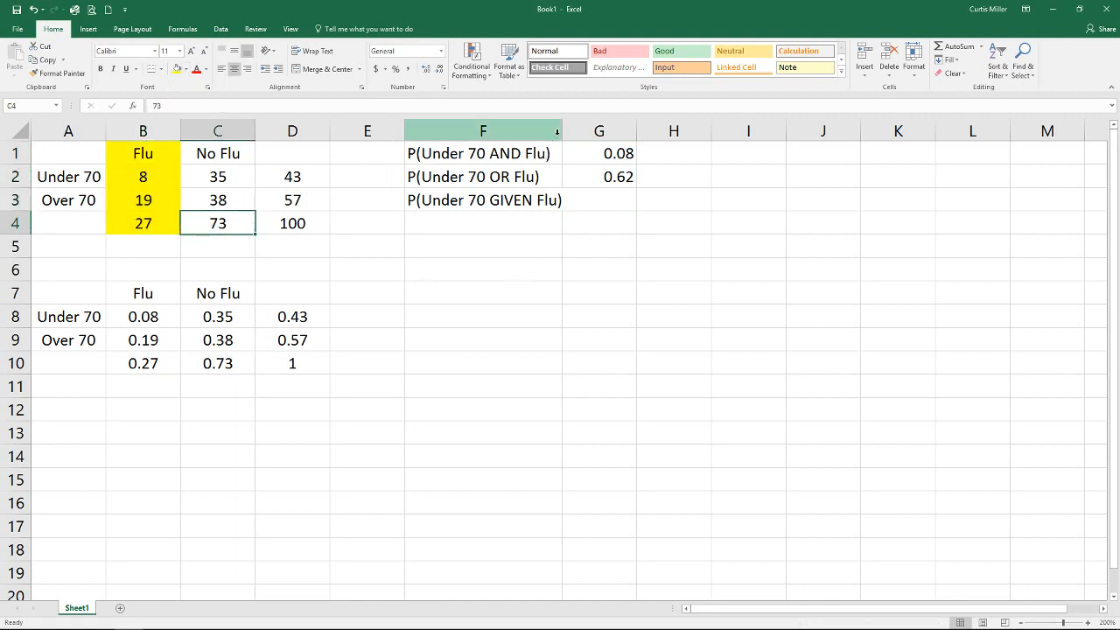
- Widen column F slightly so the GIVEN label fits
drag(563, 131, 575, 130)
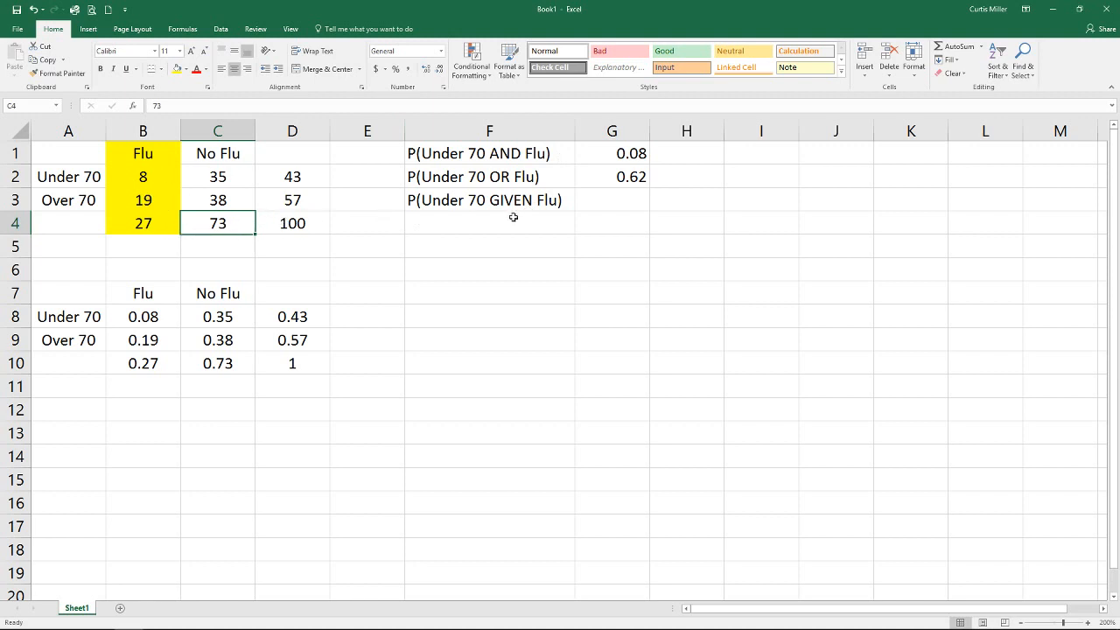
click(143, 223)
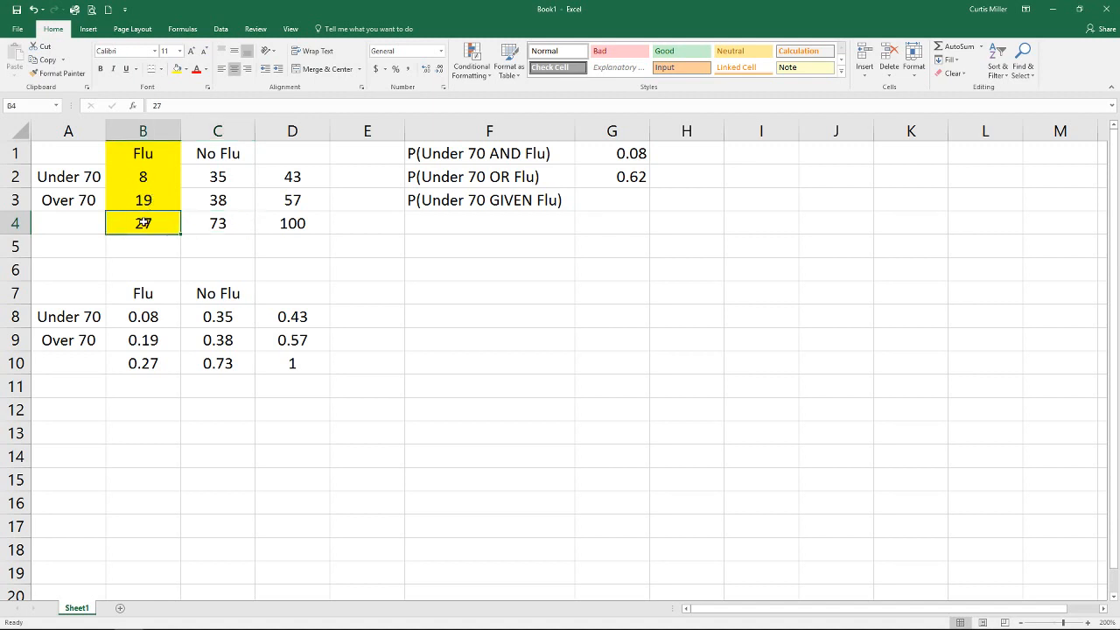
click(140, 177)
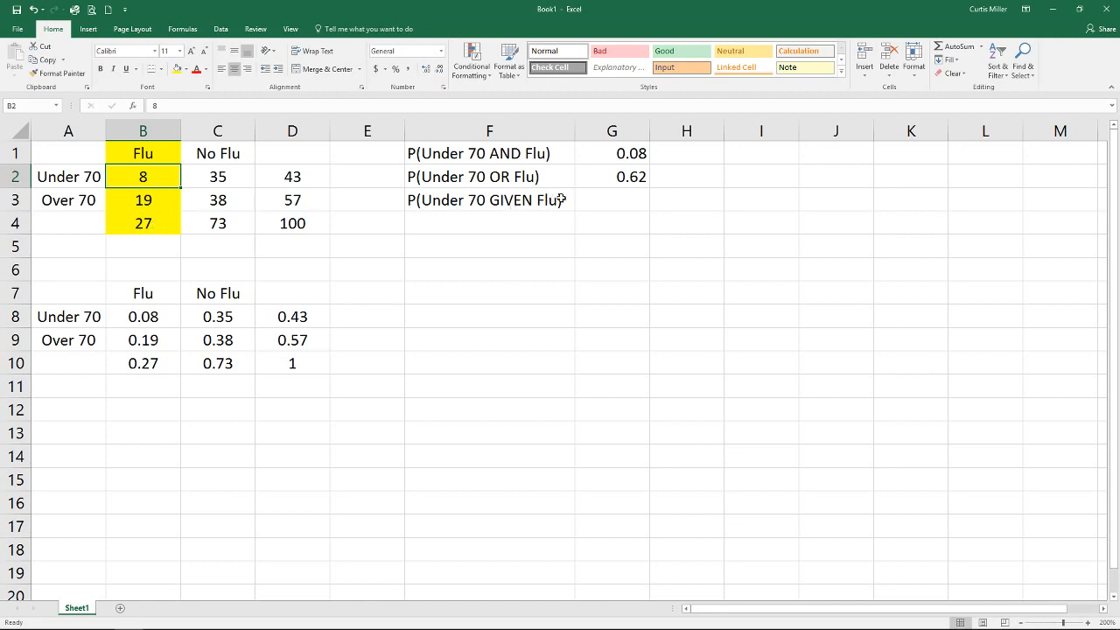
- Enter the formula =B8/B10 in G3 to compute P(Under 70 GIVEN Flu)
click(602, 195)
text(=)
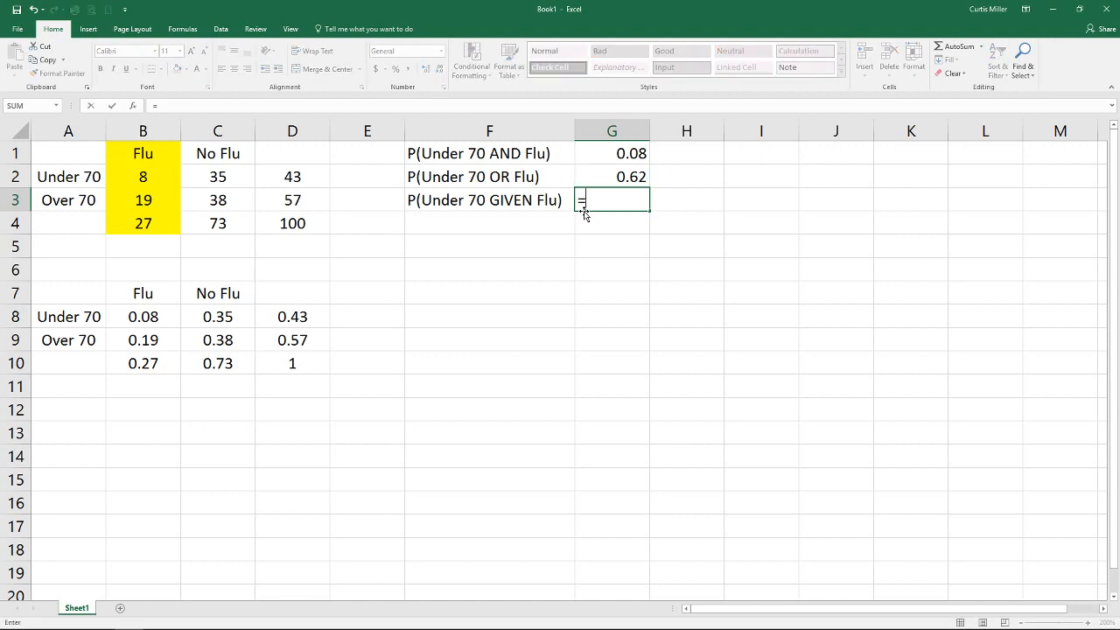
click(152, 314)
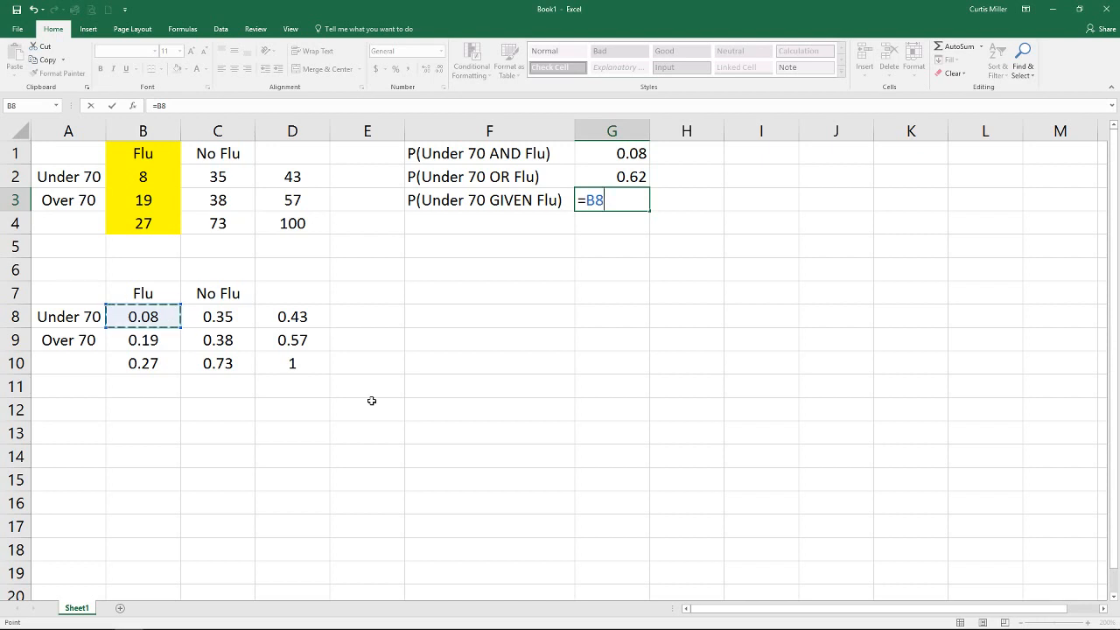
text(/)
click(144, 363)
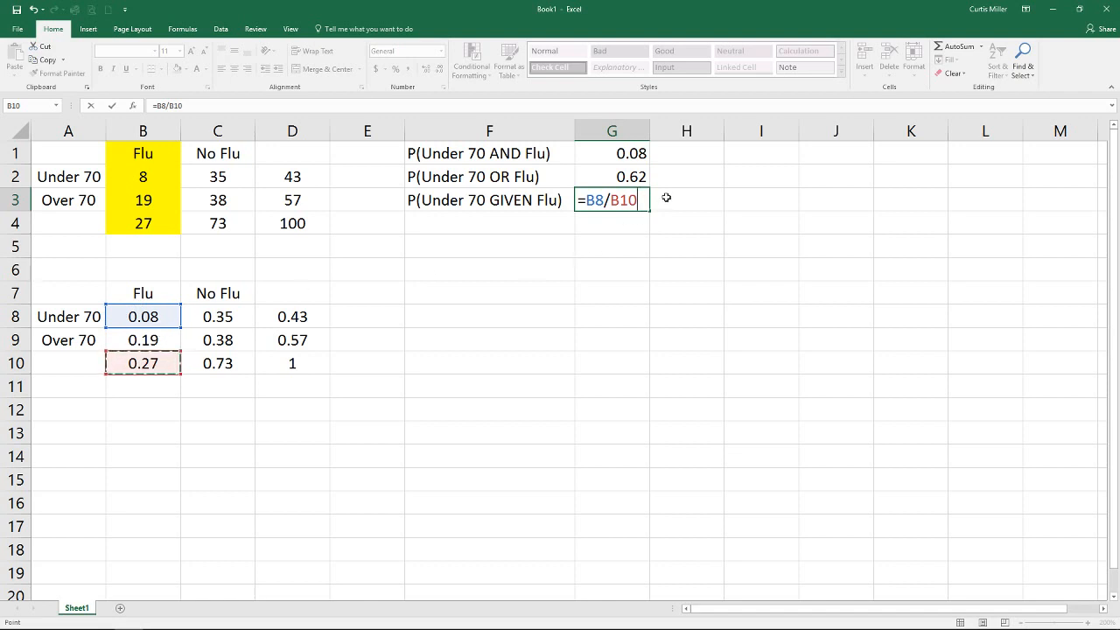
key(Return)
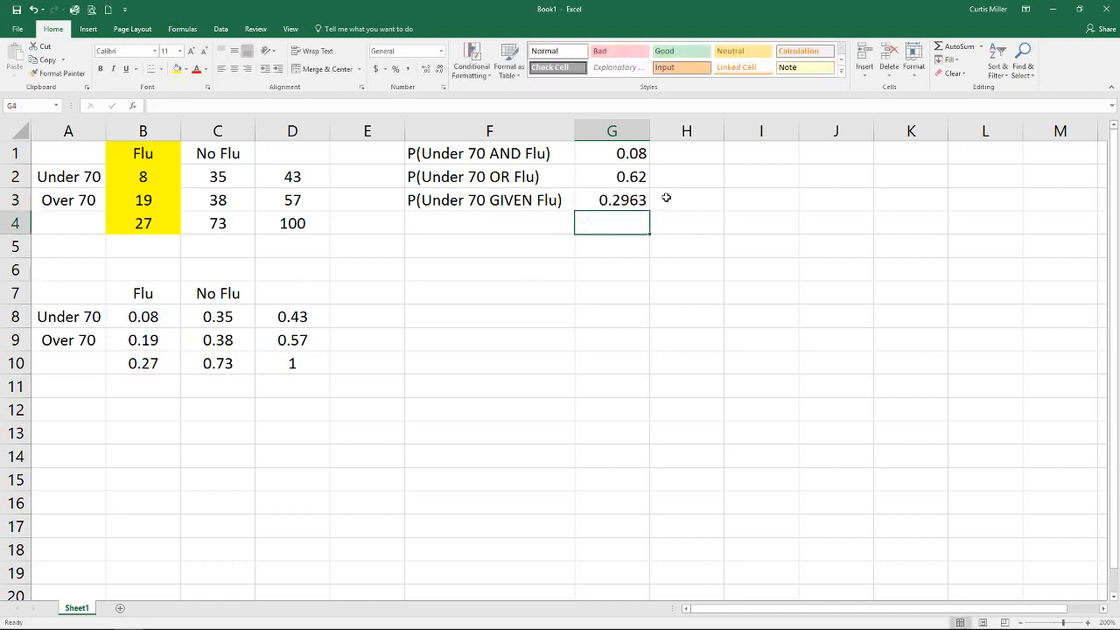